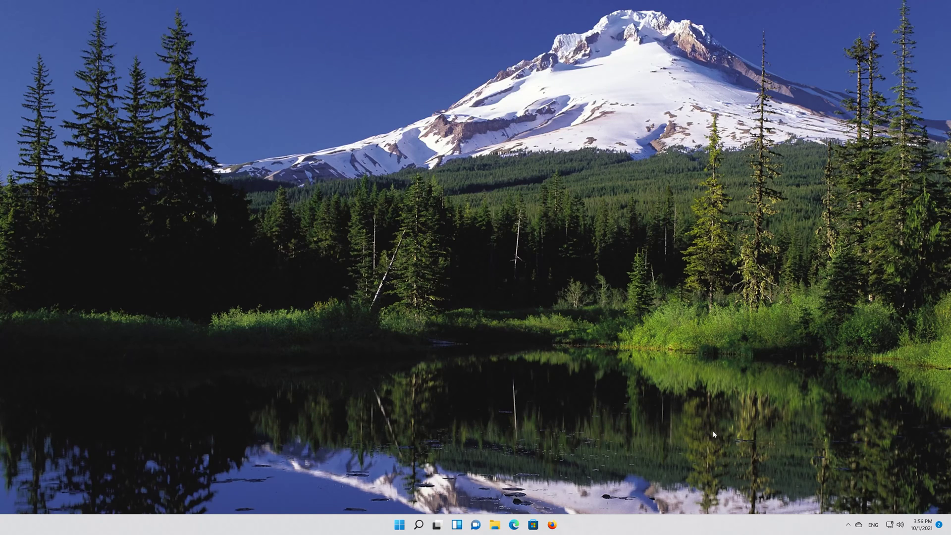
# Step: Open Task Manager from Ctrl+Alt+Del, expand it to More details, and show its File menu
pyautogui.hotkey('ctrl', 'alt', 'Delete')
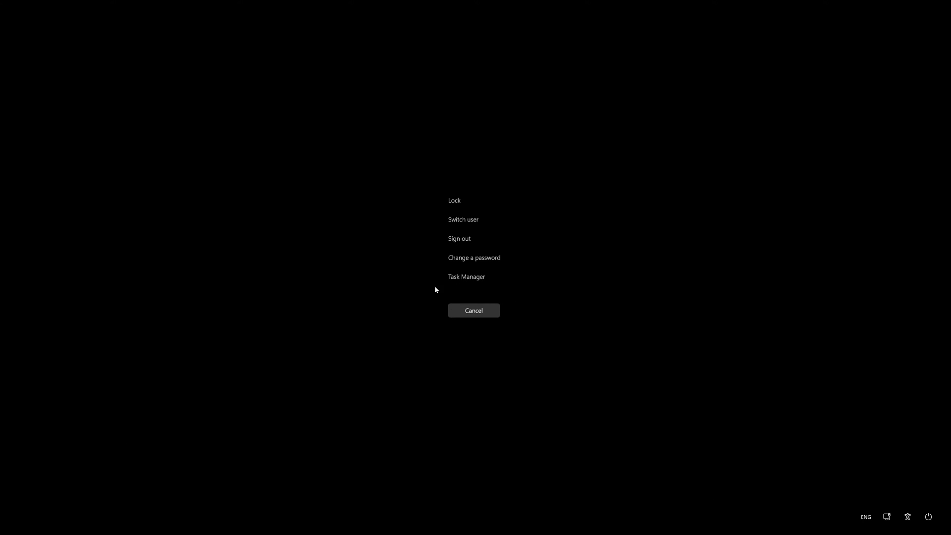
pyautogui.click(460, 277)
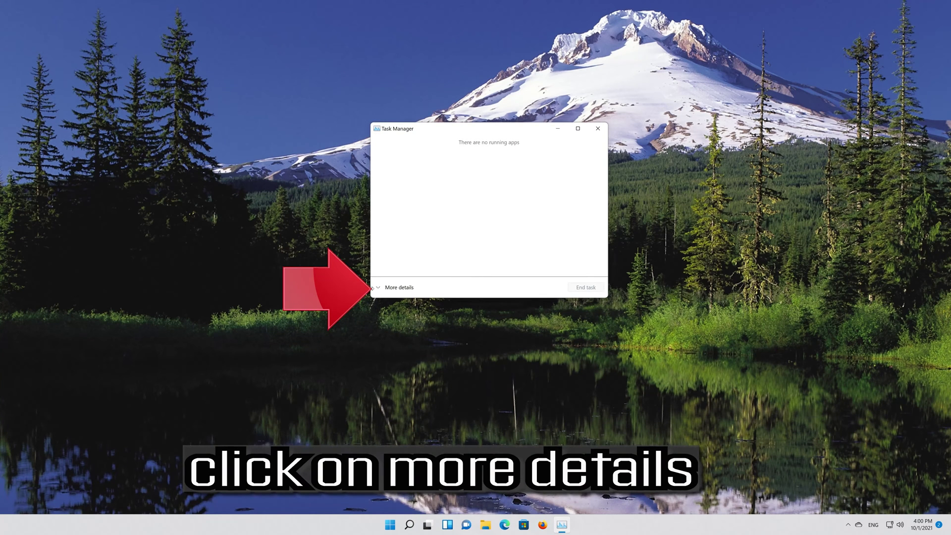
pyautogui.click(406, 291)
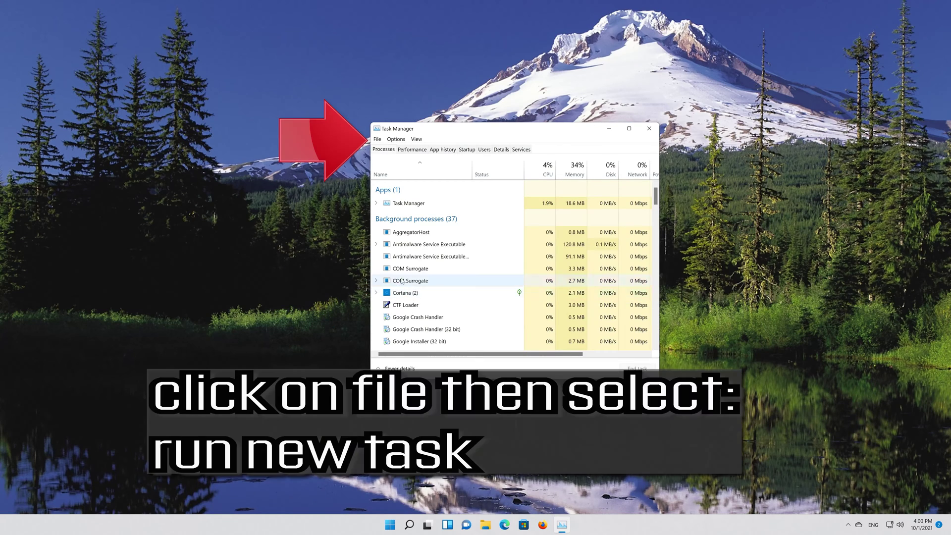
pyautogui.click(378, 140)
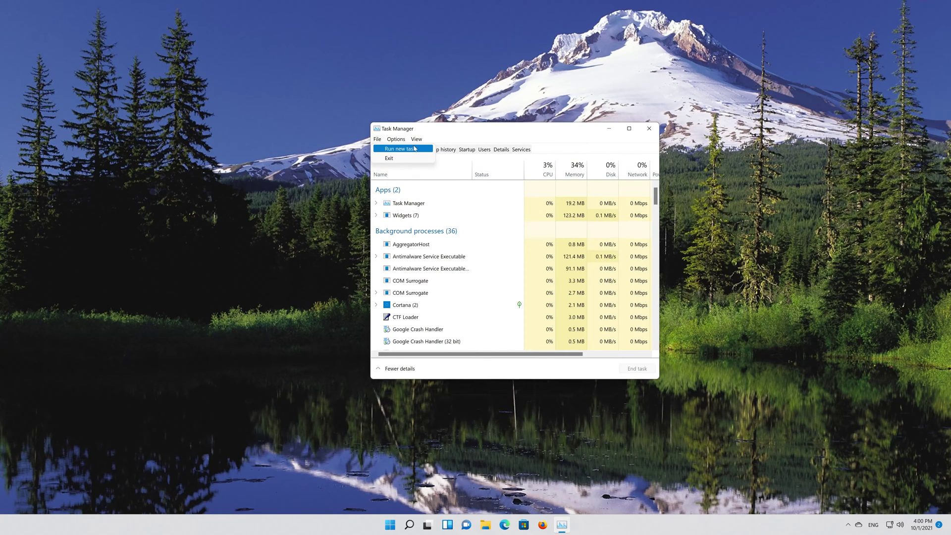
# Step: Run 'powershell' as a new task with administrative privileges
pyautogui.click(413, 149)
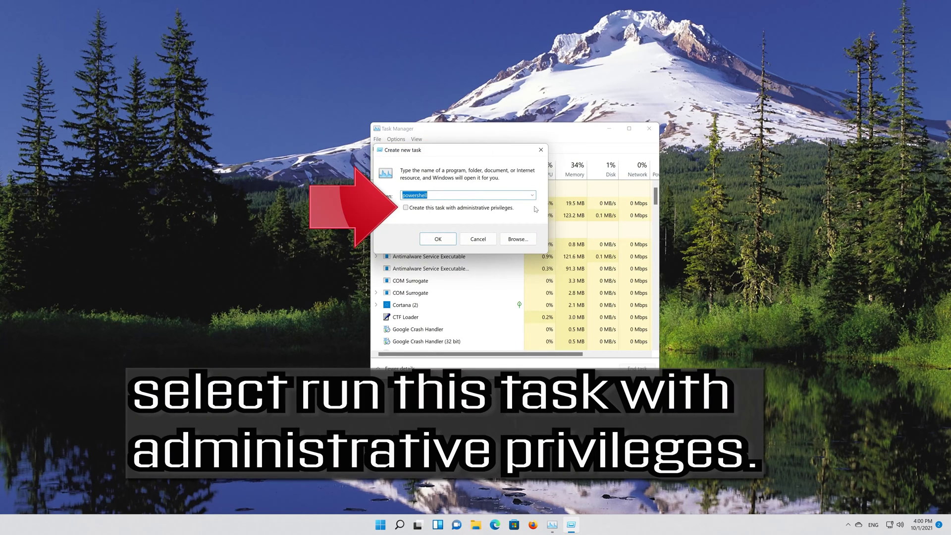
pyautogui.click(406, 208)
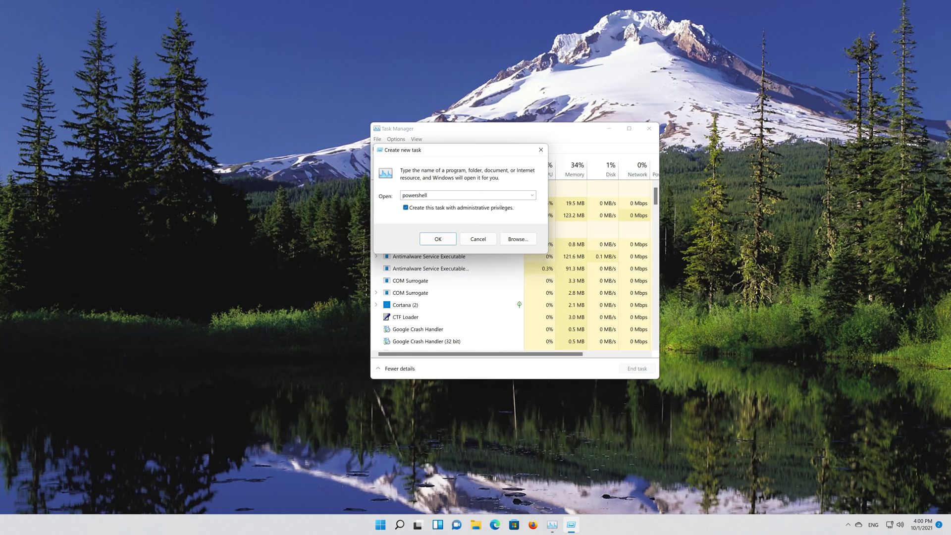
pyautogui.hotkey('shift', 'Tab')
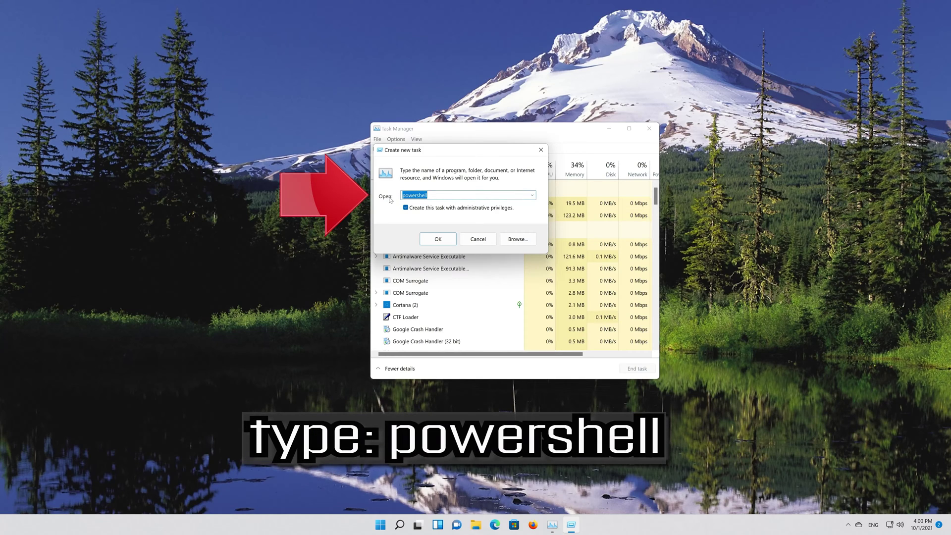
pyautogui.write('powershell')
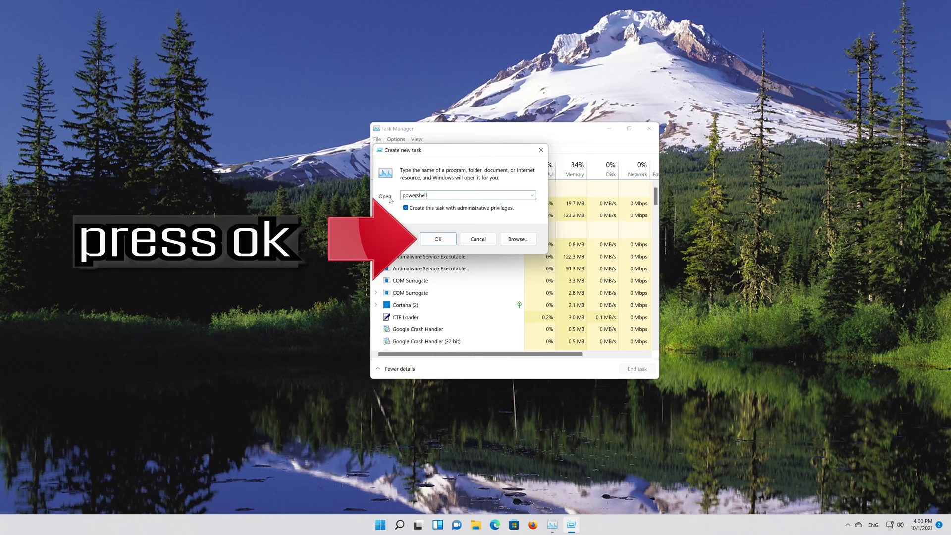
pyautogui.click(445, 237)
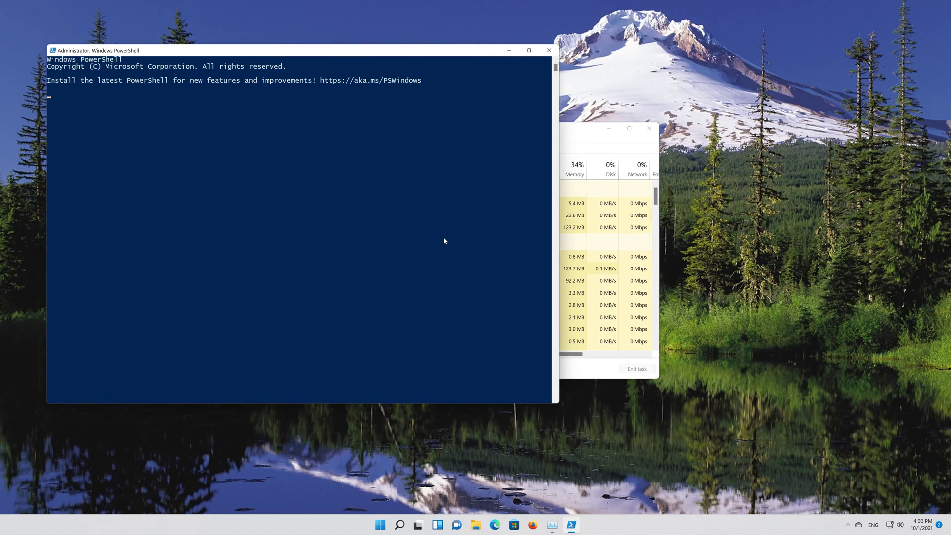
# Step: Close Task Manager and move and shrink the PowerShell window toward the screen centre
pyautogui.click(649, 129)
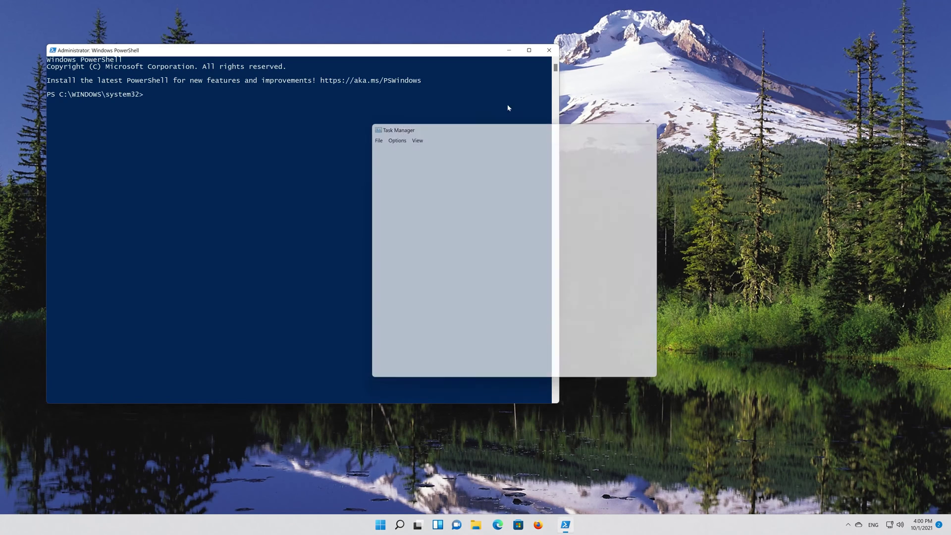
pyautogui.moveTo(149, 50); pyautogui.dragTo(298, 56)
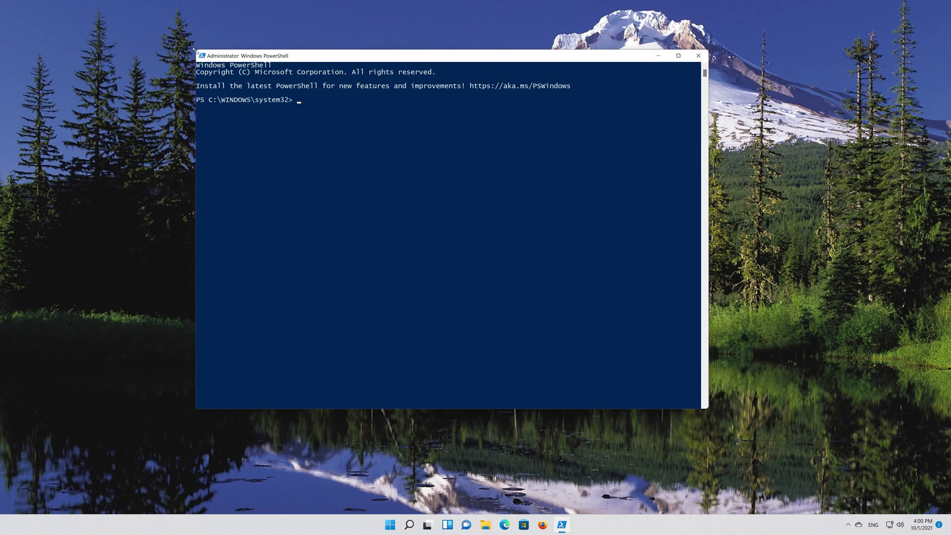
pyautogui.moveTo(194, 50); pyautogui.dragTo(257, 141)
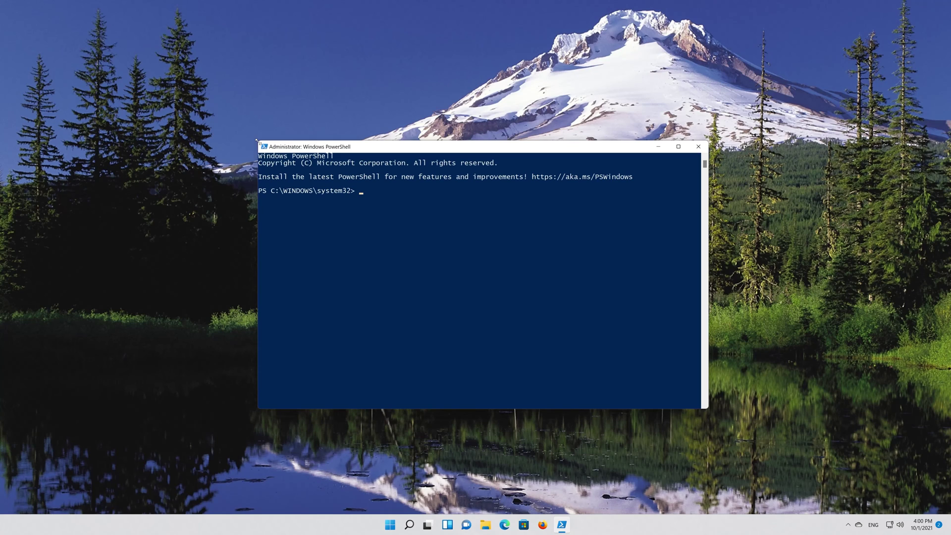
# Step: Run sfc /scannow in PowerShell, then close the PowerShell window
pyautogui.write('sf')
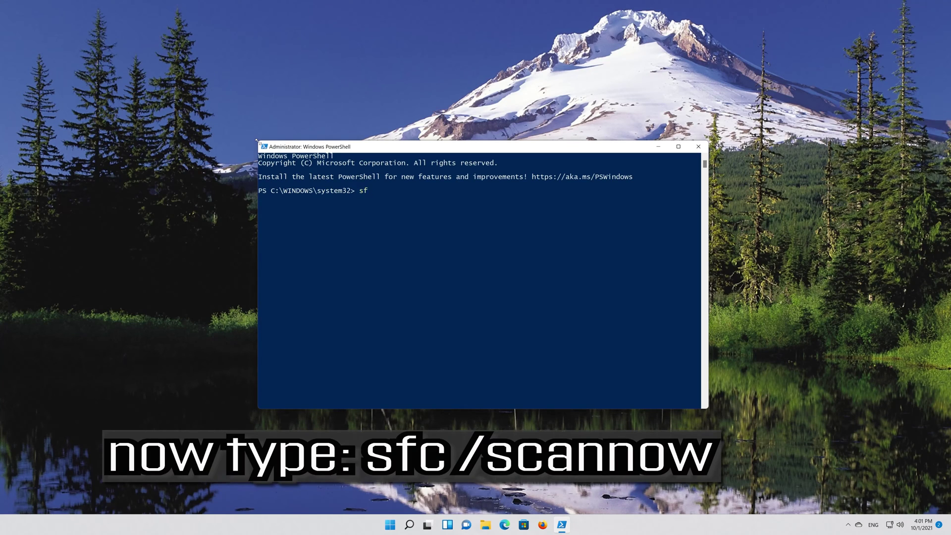
pyautogui.write('c /sca')
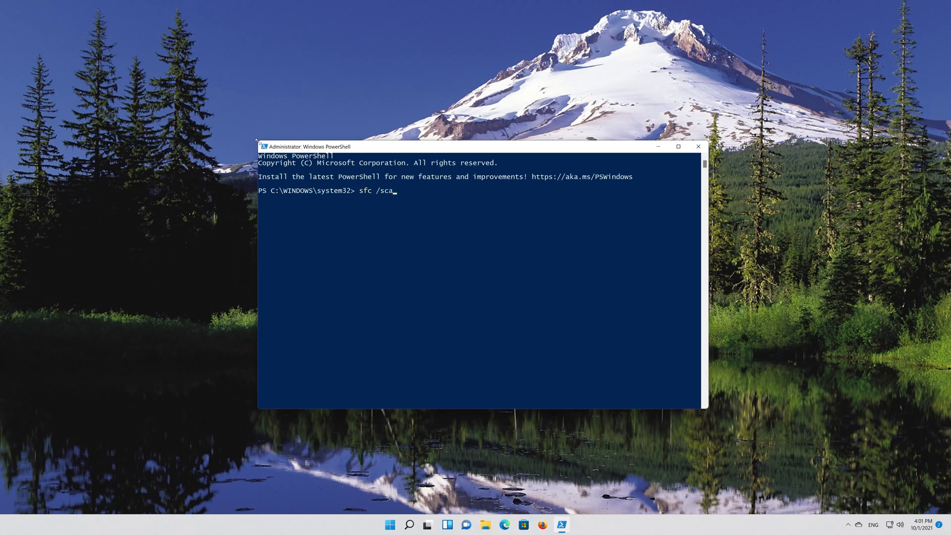
pyautogui.write('nnow')
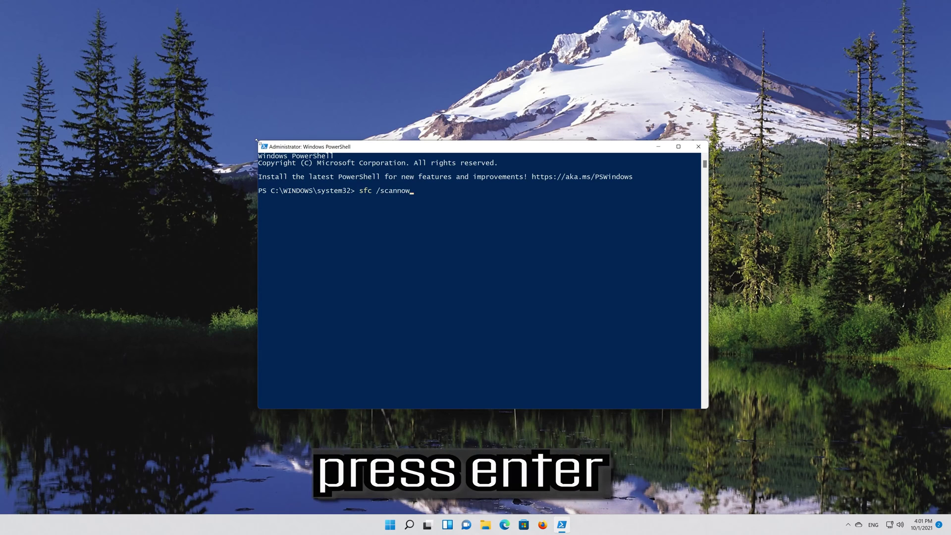
pyautogui.press('Return')
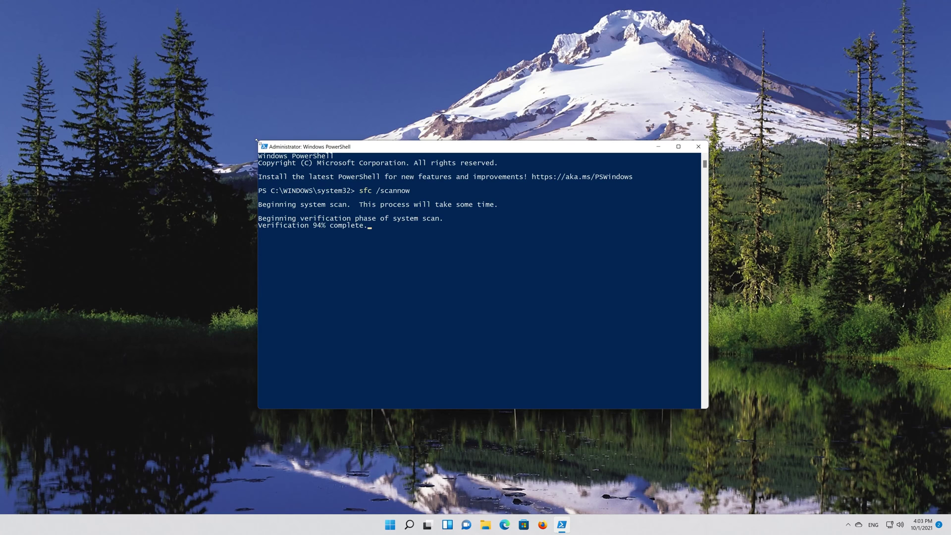
pyautogui.hotkey('alt', 'F4')
pyautogui.press('super')
# Step: Open the Run dialog with Win+R and enter c:\windows\system32\ctfmon.exe
pyautogui.click(717, 318)
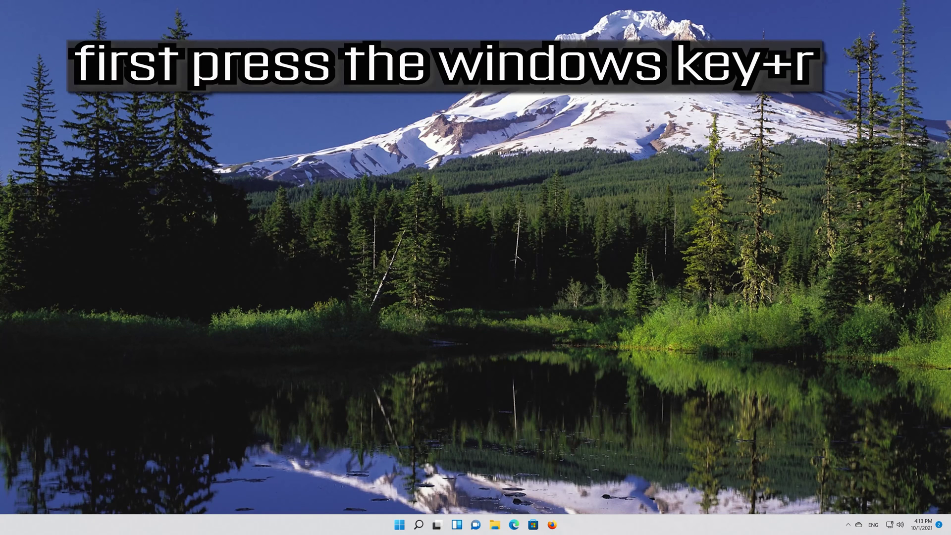
pyautogui.press('super+r')
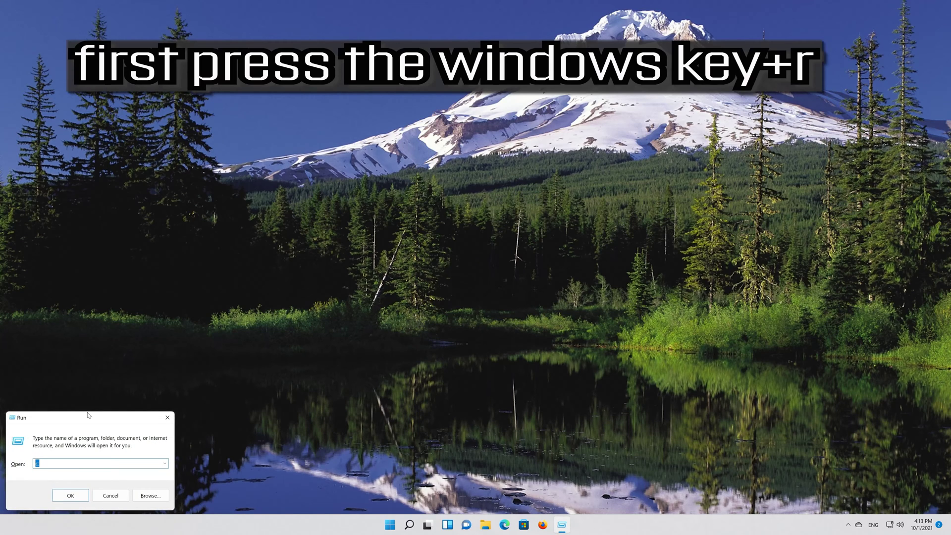
pyautogui.moveTo(57, 422); pyautogui.dragTo(402, 184)
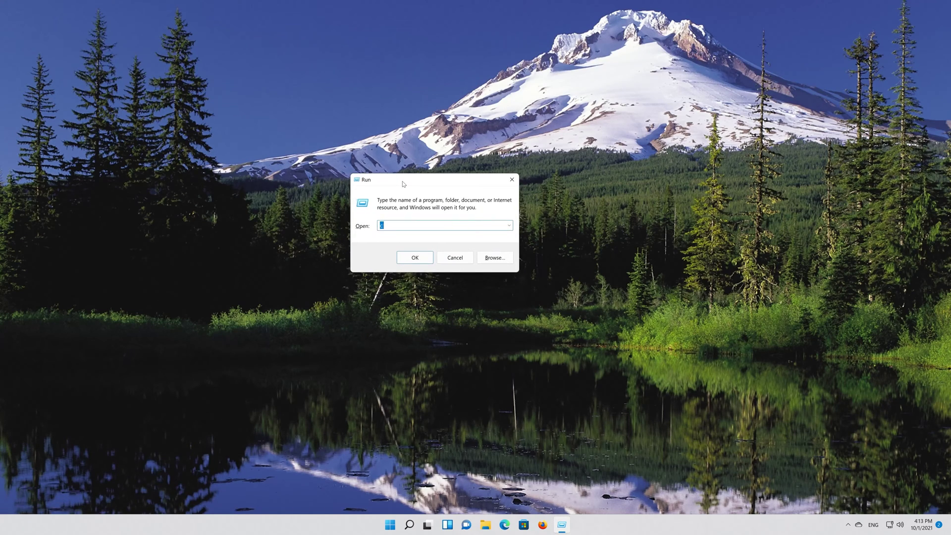
pyautogui.write('c:\\')
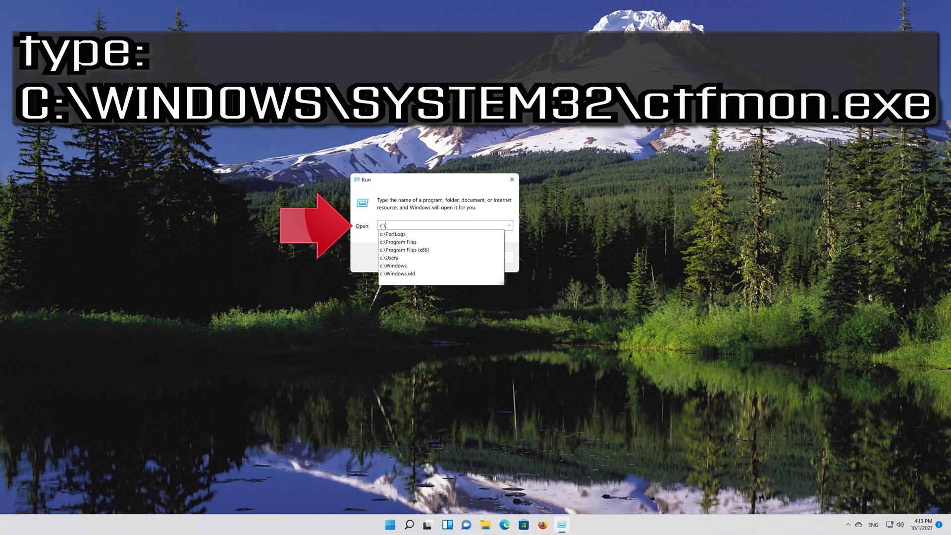
pyautogui.write('windows')
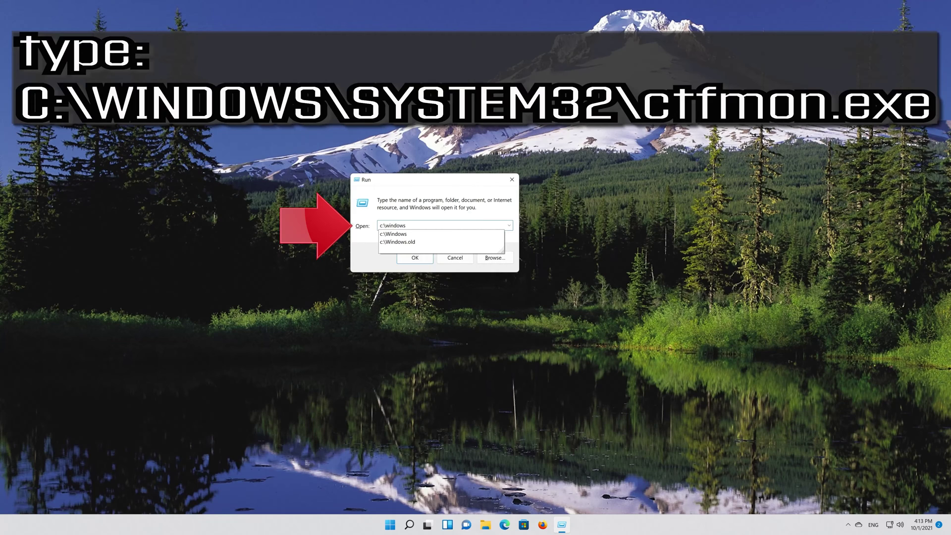
pyautogui.write('\\')
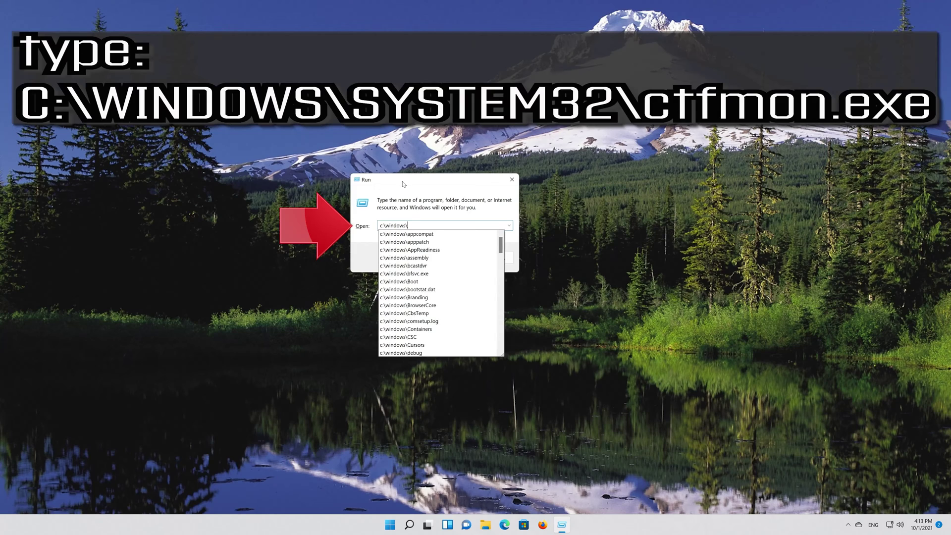
pyautogui.write('syste')
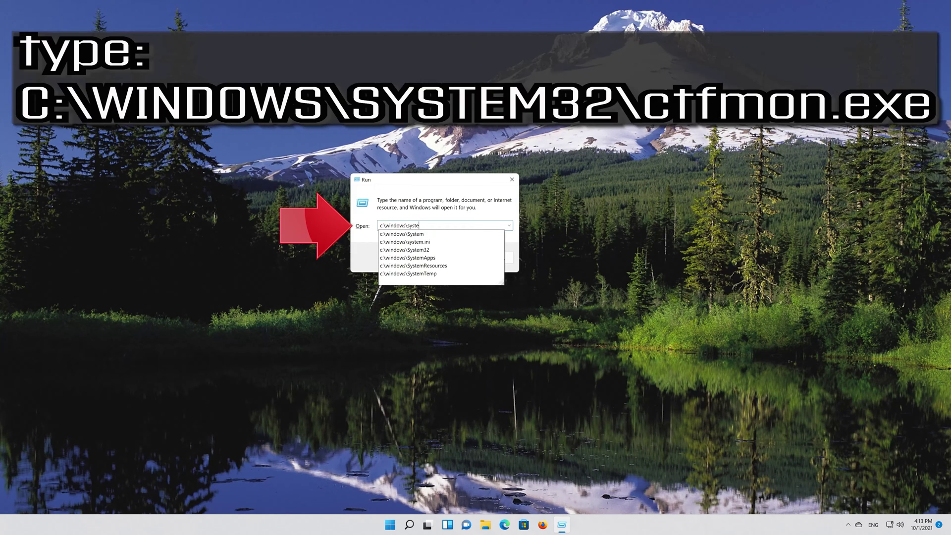
pyautogui.write('m32')
pyautogui.click(403, 184)
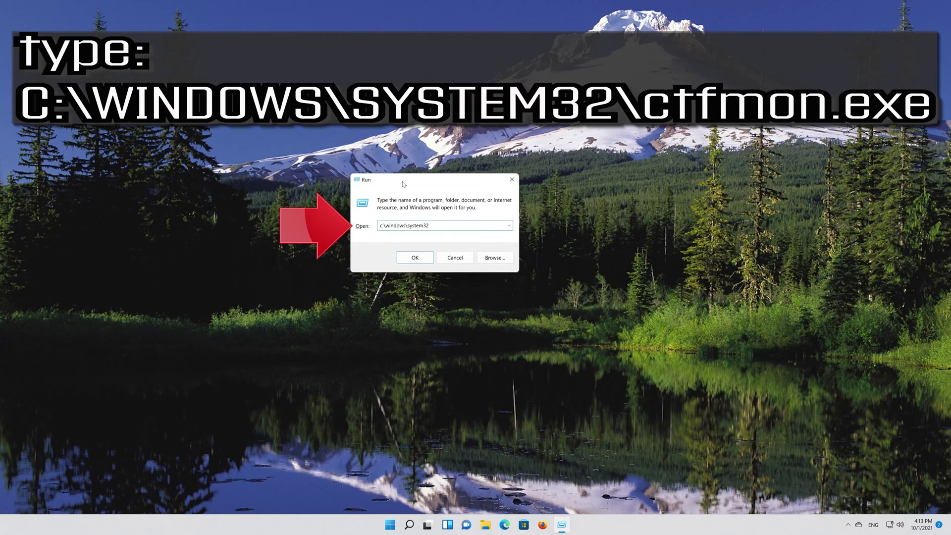
pyautogui.write('\\')
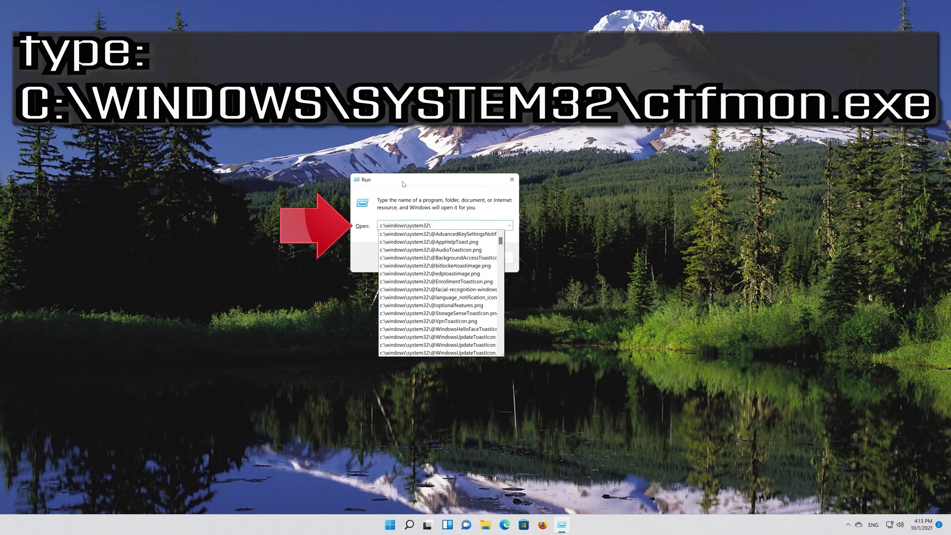
pyautogui.write('ctf')
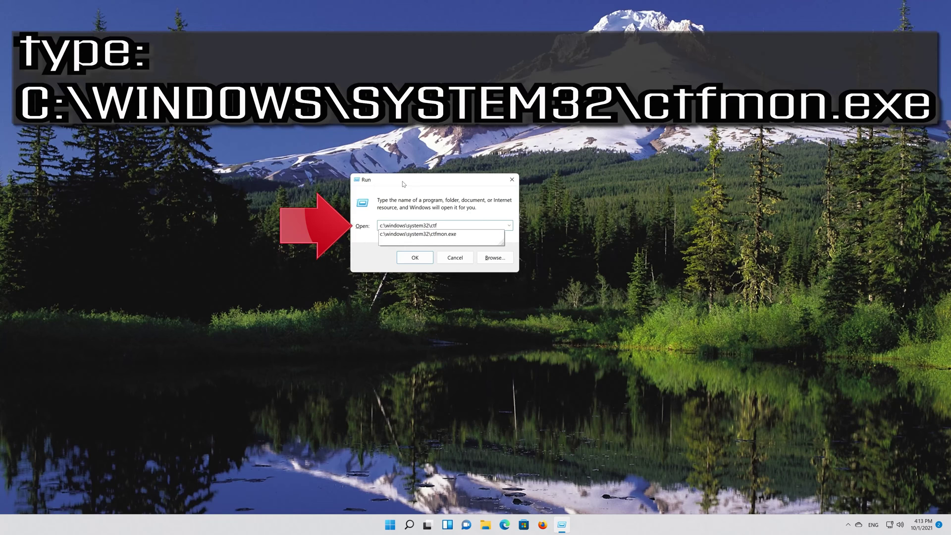
pyautogui.write('mon.exe')
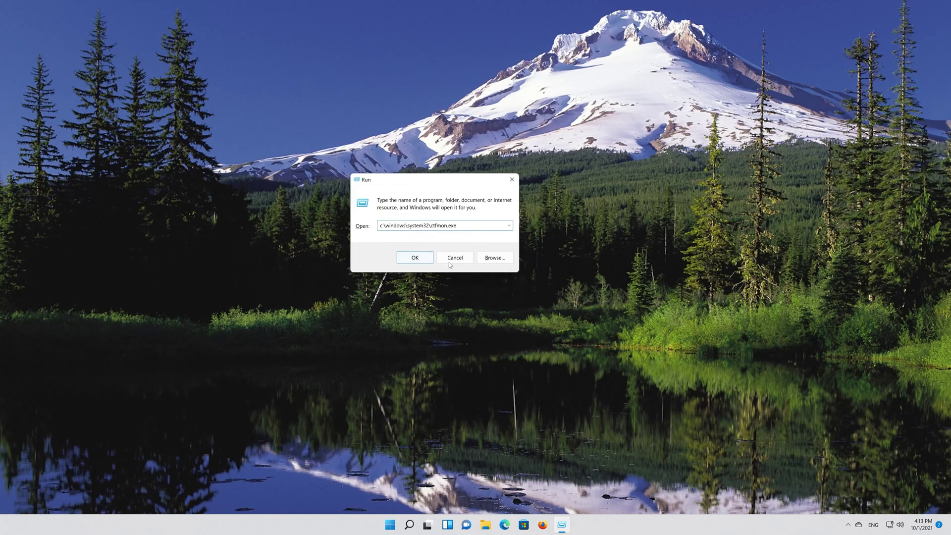
# Step: Run ctfmon.exe, then open and close the Start menu to confirm search works
pyautogui.click(412, 260)
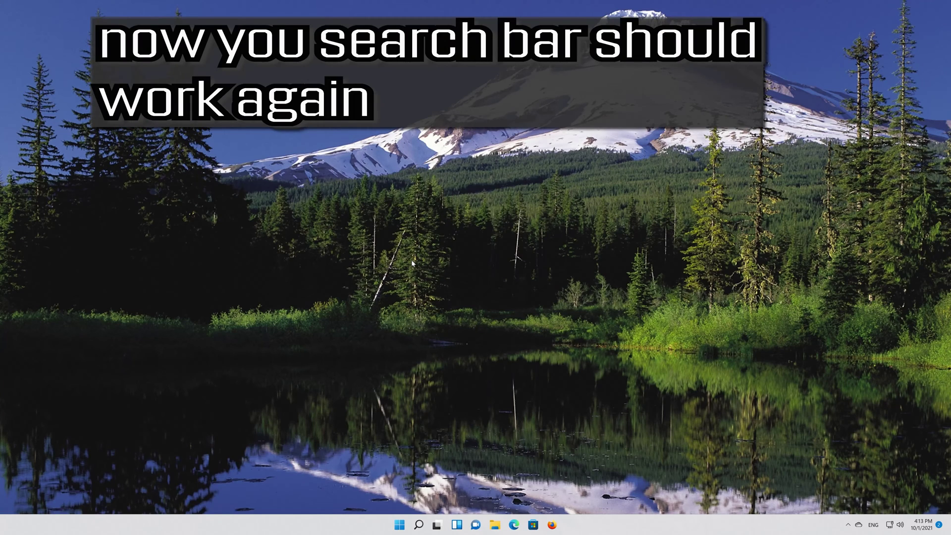
pyautogui.click(401, 523)
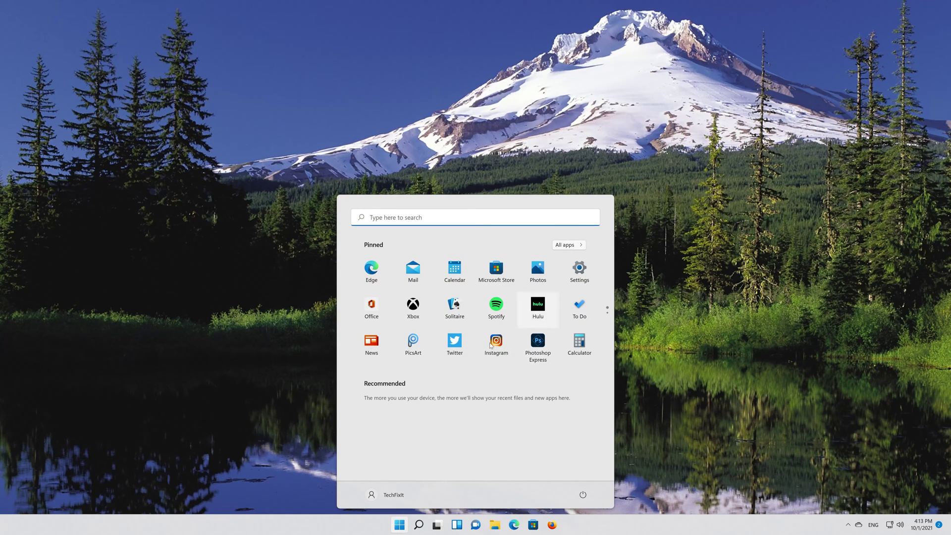
pyautogui.click(623, 280)
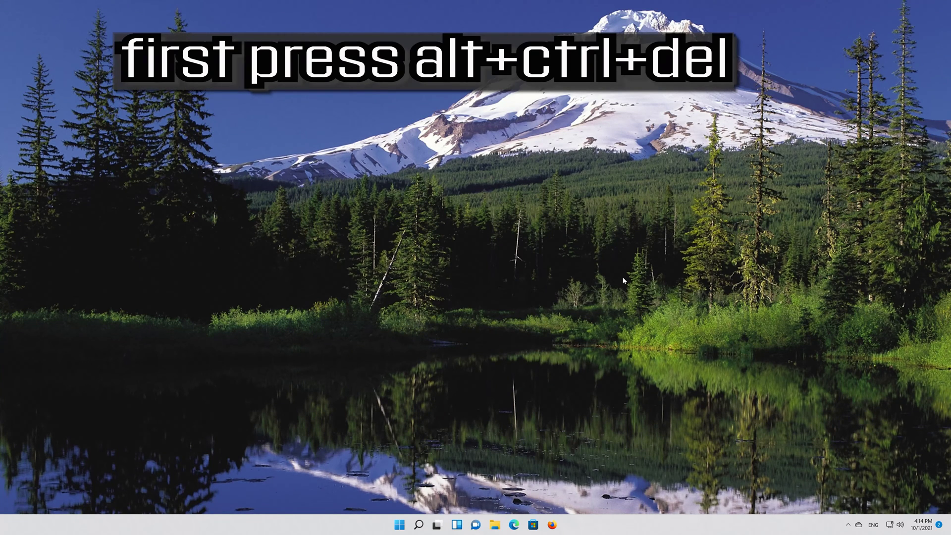
# Step: Open Task Manager via Ctrl+Alt+Del and end the Windows Explorer process
pyautogui.hotkey('ctrl', 'alt', 'Delete')
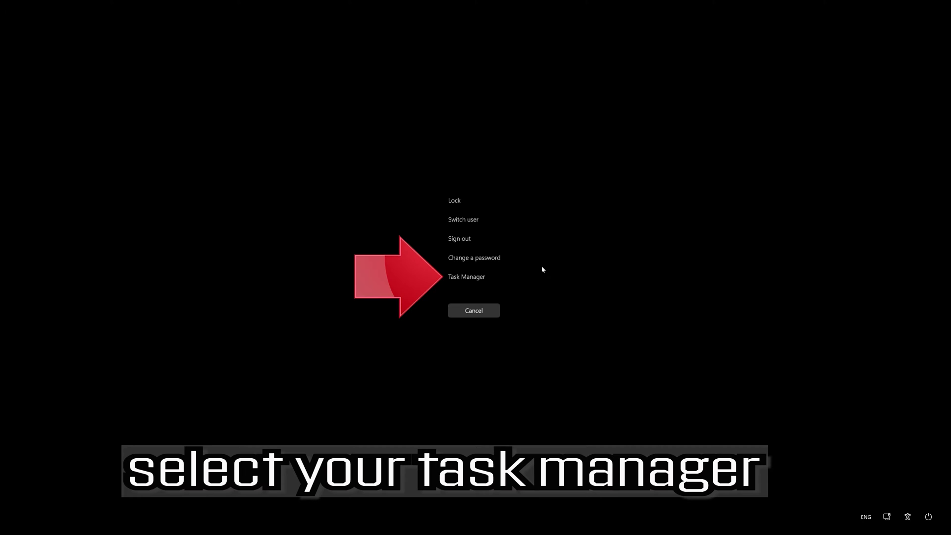
pyautogui.click(476, 280)
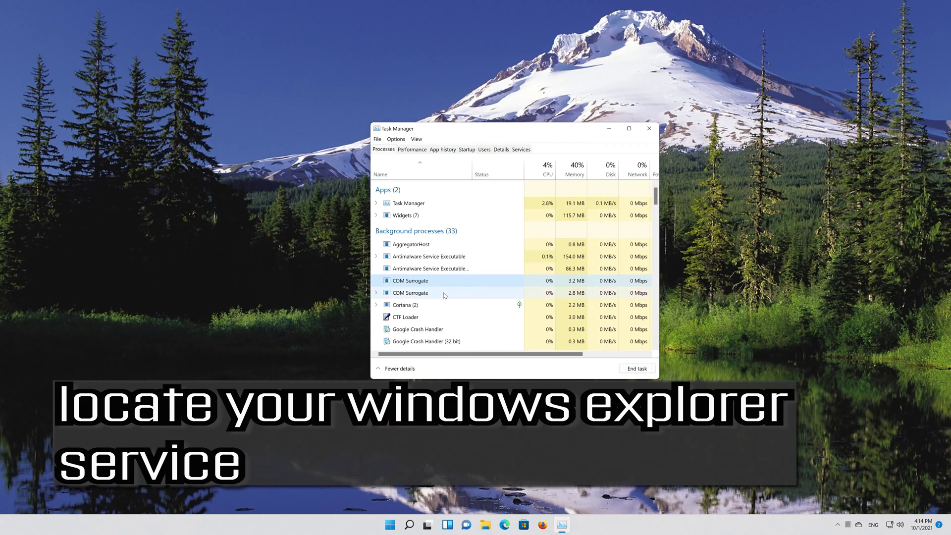
pyautogui.scroll(-4, 438, 290)
pyautogui.scroll(-7, 444, 297)
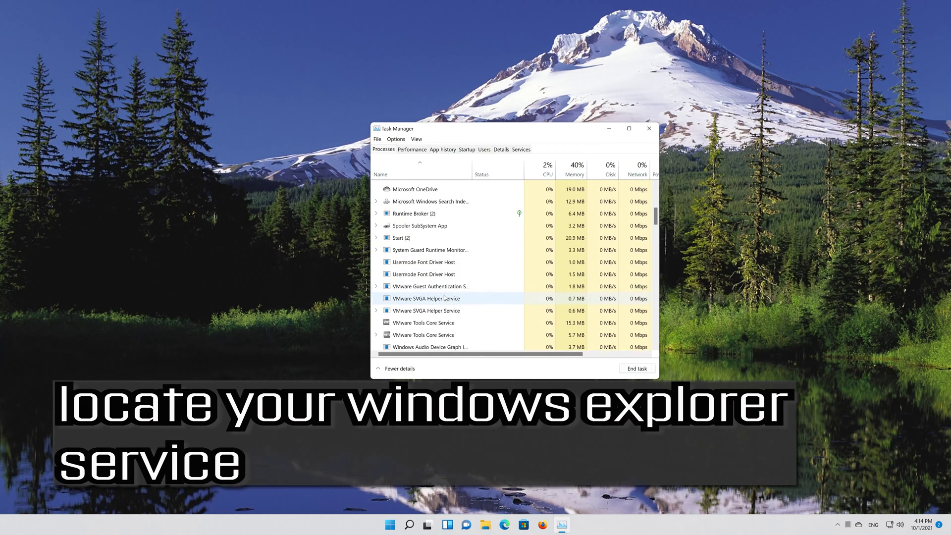
pyautogui.scroll(-8, 444, 297)
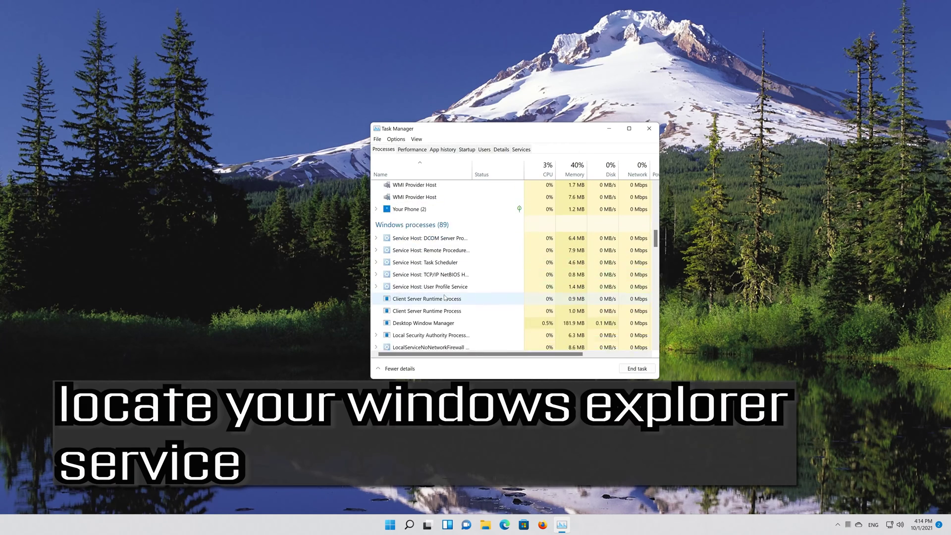
pyautogui.scroll(-10, 449, 293)
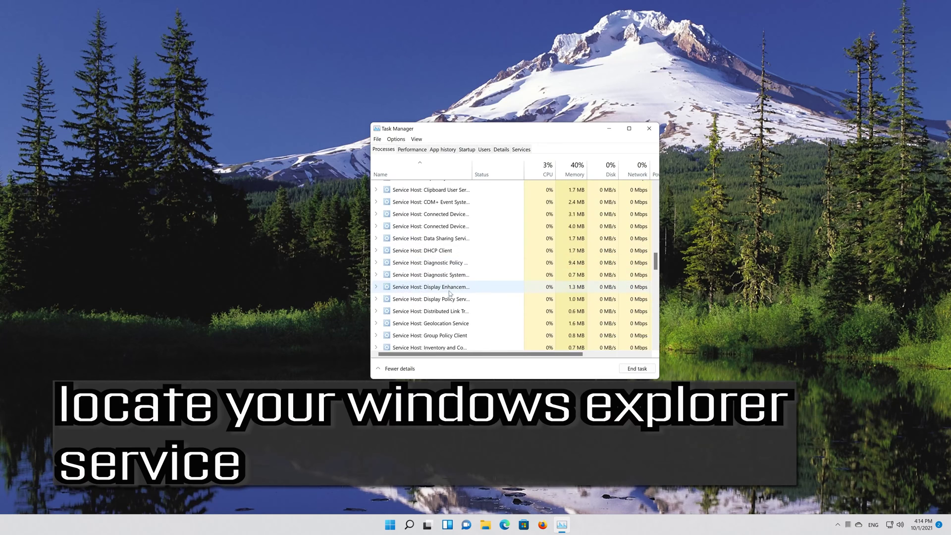
pyautogui.scroll(-10, 450, 293)
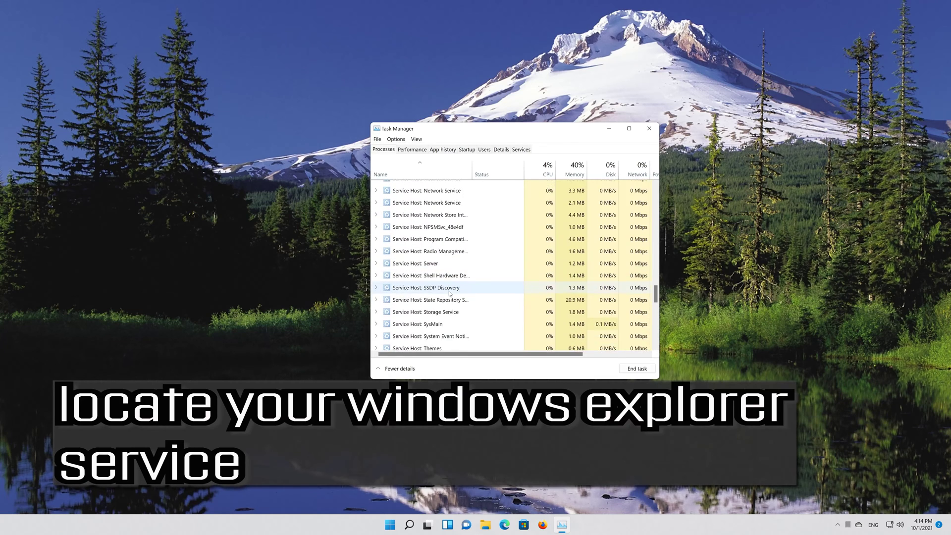
pyautogui.scroll(-4, 450, 293)
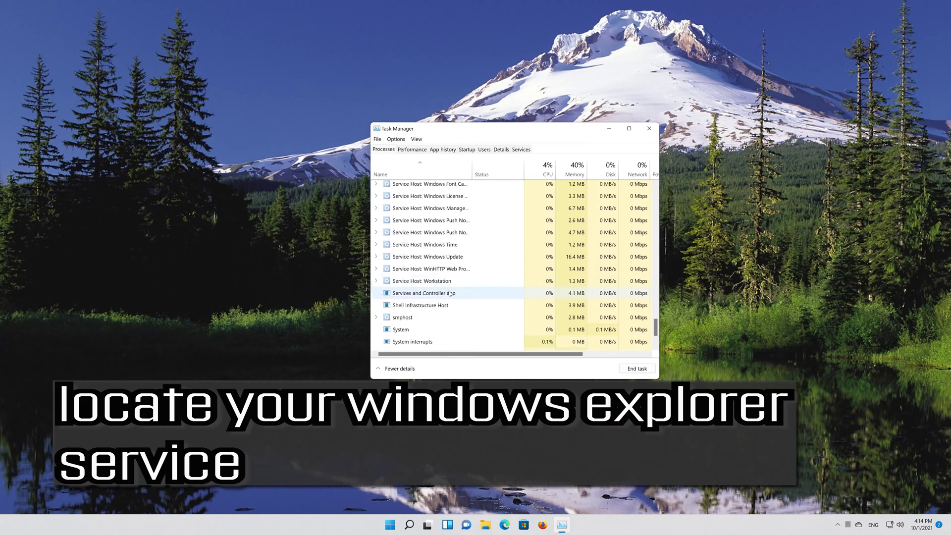
pyautogui.click(438, 302)
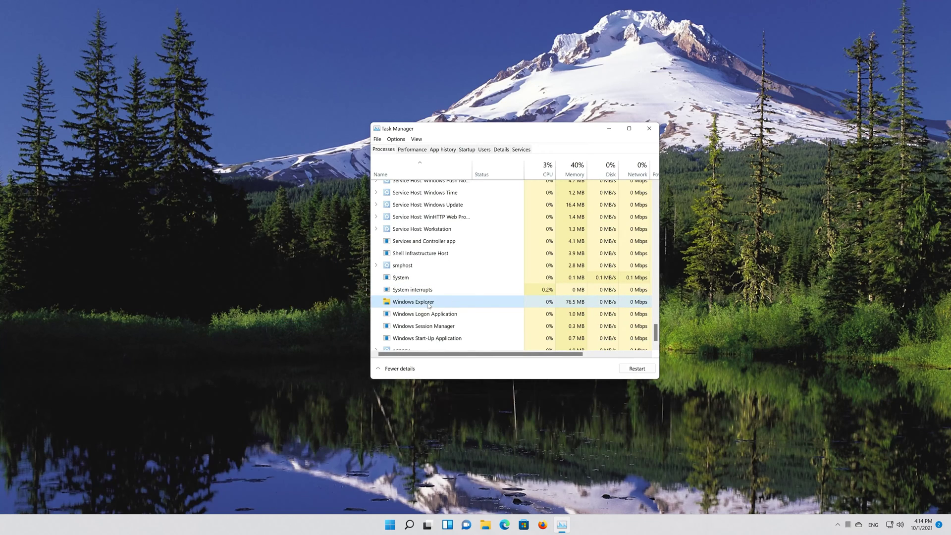
pyautogui.rightClick(429, 305)
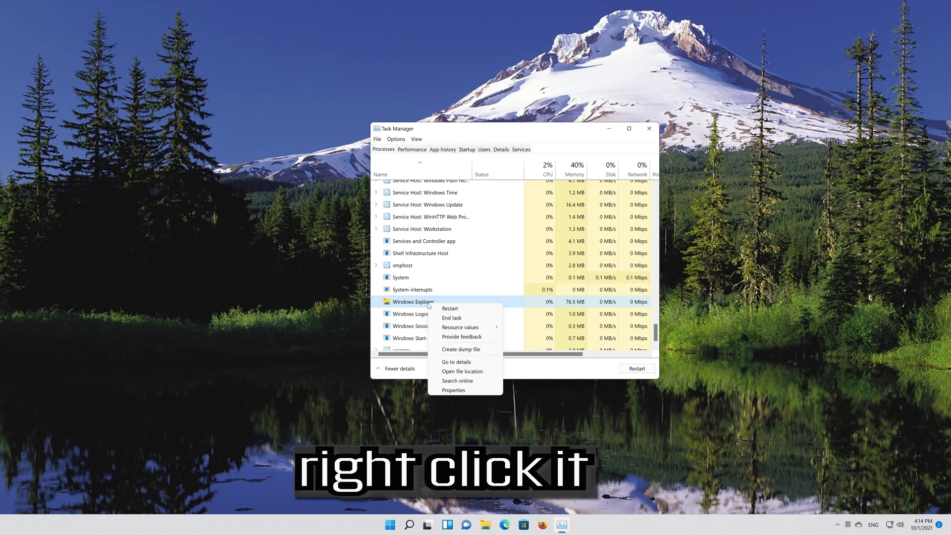
pyautogui.click(471, 319)
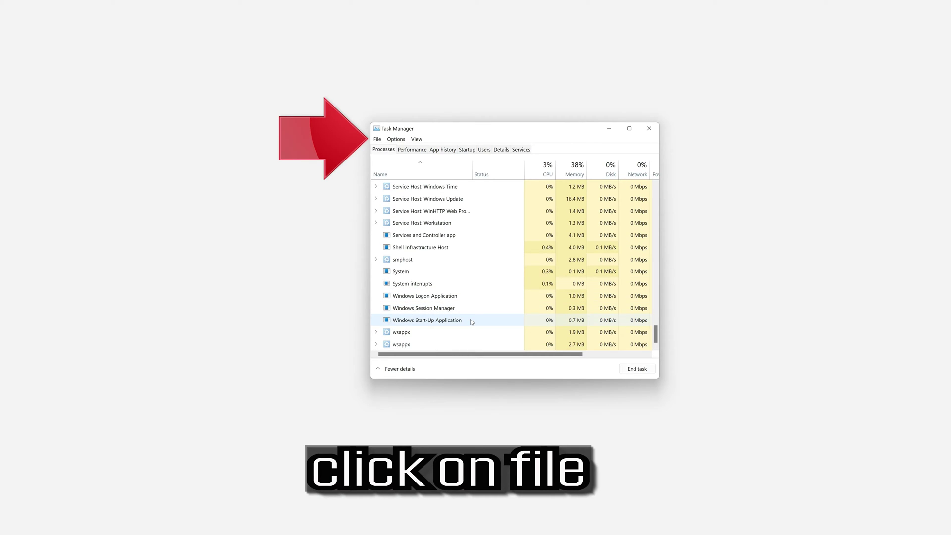
# Step: Run explorer.exe as a new task from Task Manager's File menu
pyautogui.click(377, 139)
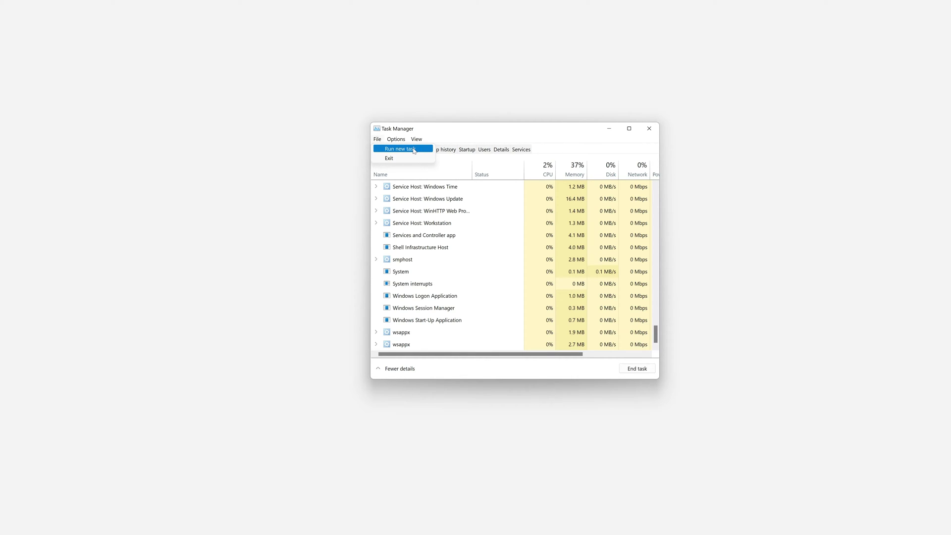
pyautogui.click(414, 150)
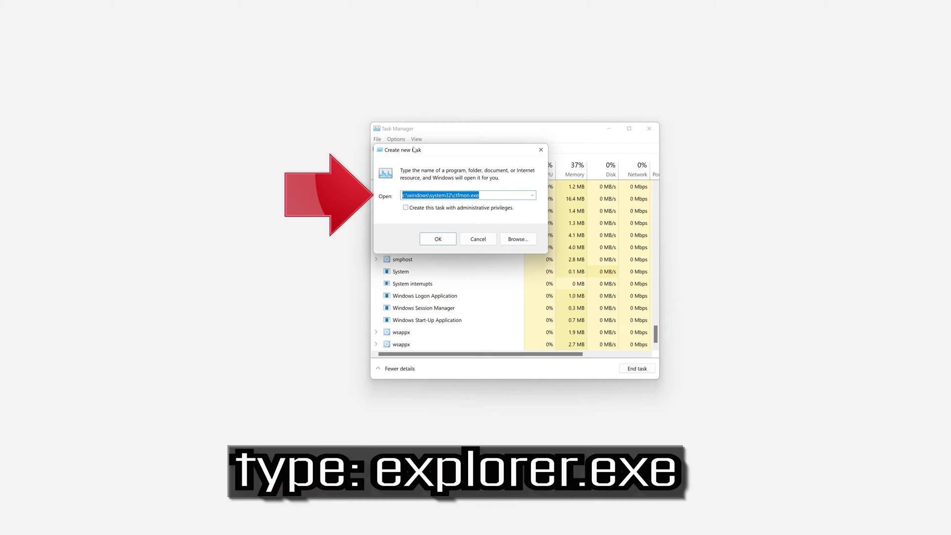
pyautogui.write('ex')
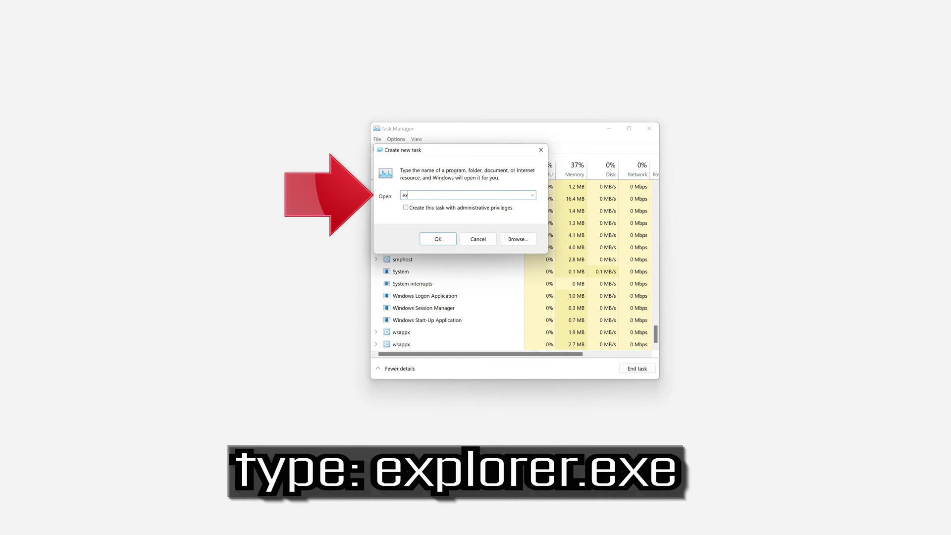
pyautogui.write('plorer.exe')
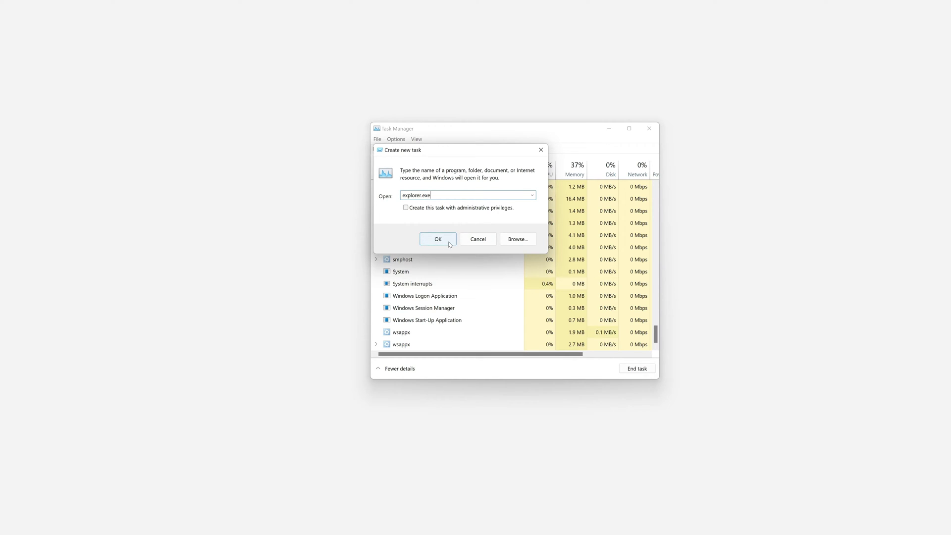
pyautogui.click(432, 241)
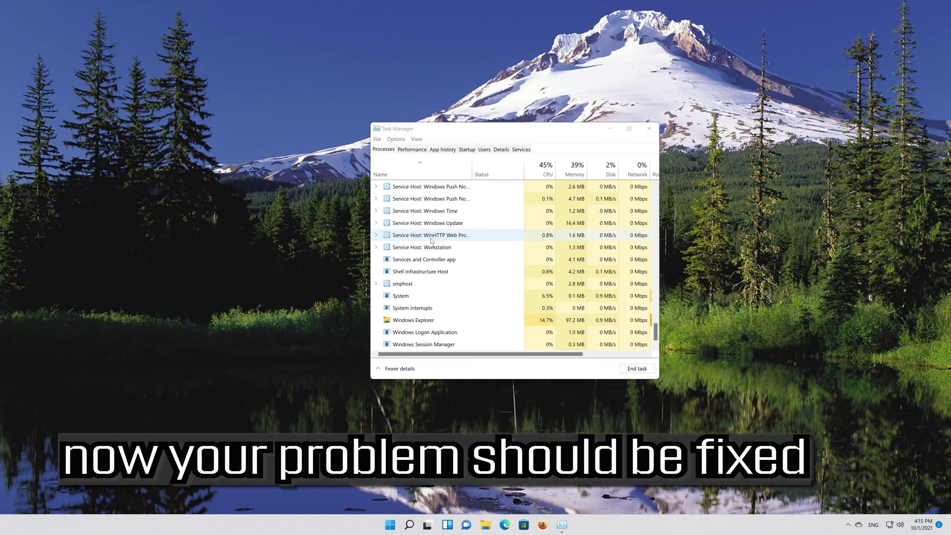
# Step: Open and dismiss the Start menu to test it, then close Task Manager
pyautogui.click(391, 524)
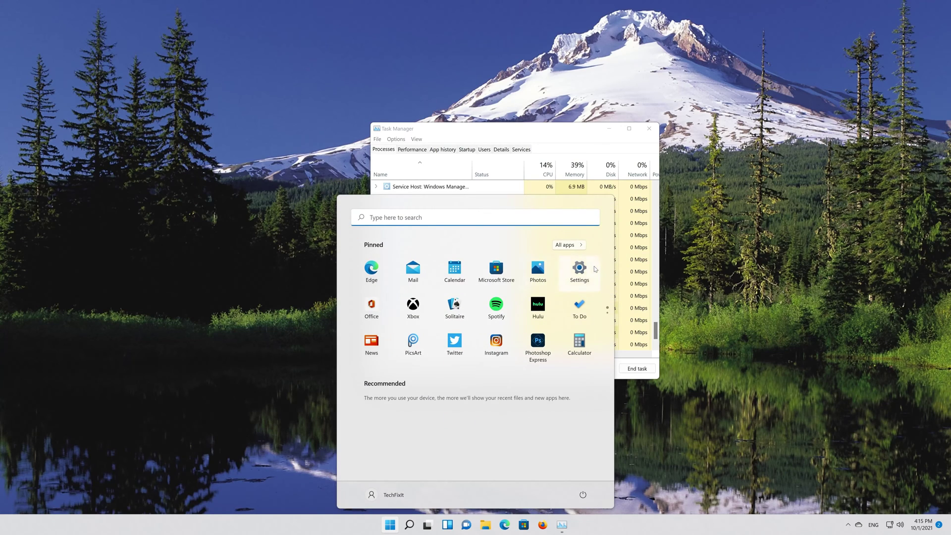
pyautogui.click(580, 128)
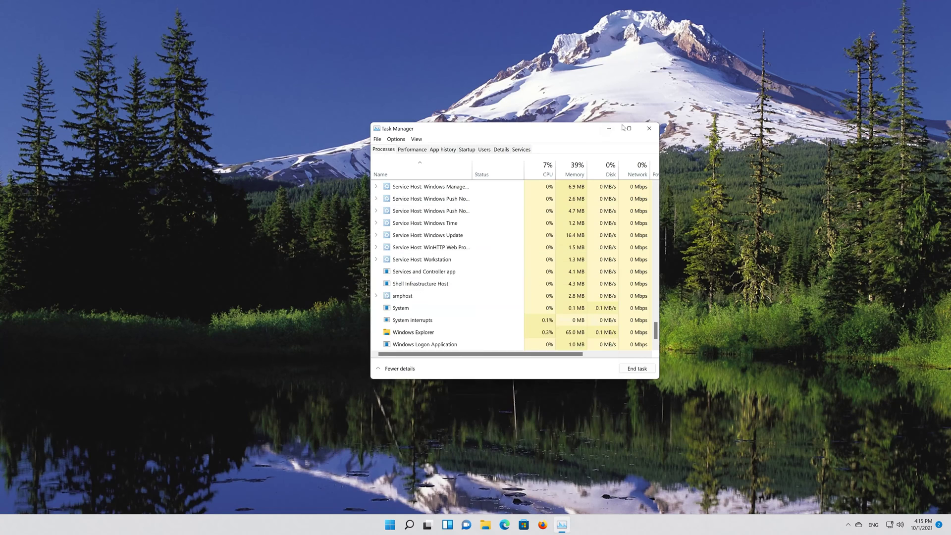
pyautogui.click(648, 128)
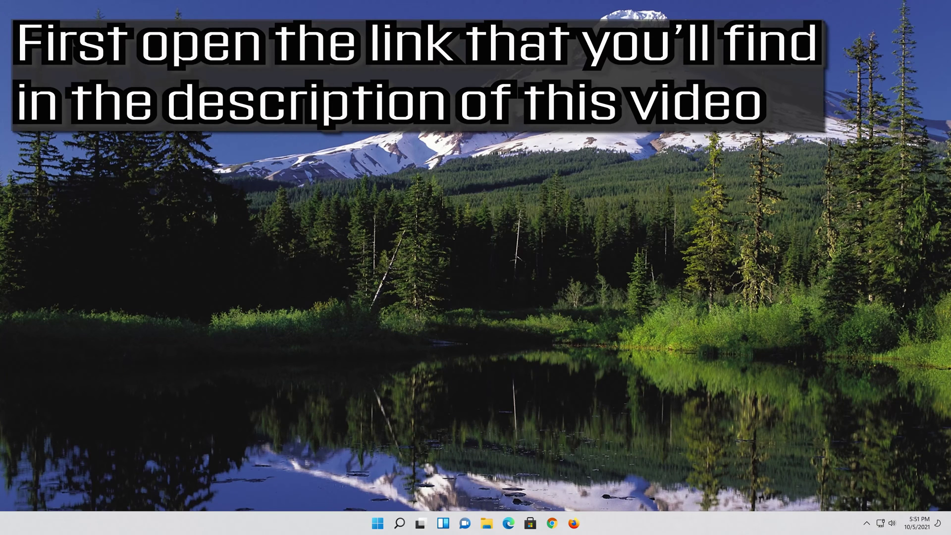
# Step: Launch Firefox and paste-and-go to Microsoft's Windows 11 download page
pyautogui.click(574, 524)
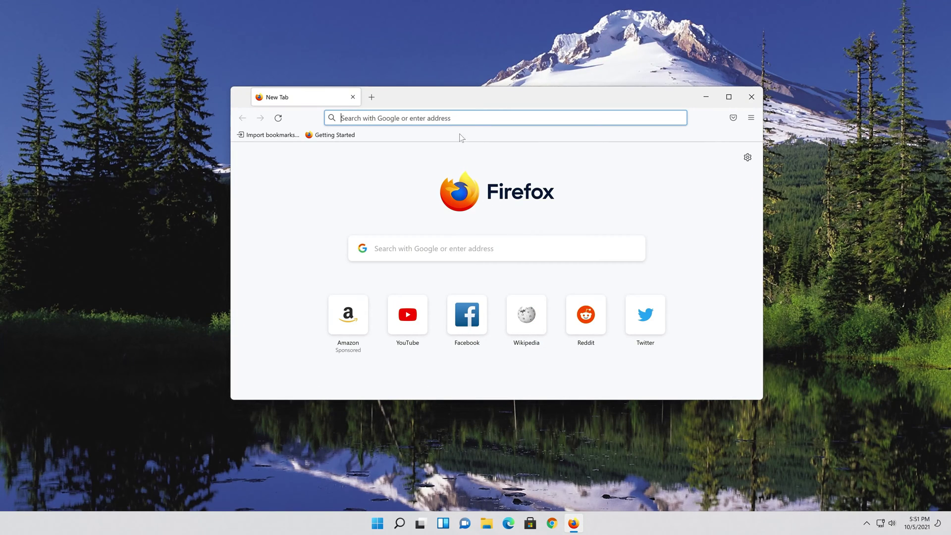
pyautogui.rightClick(462, 118)
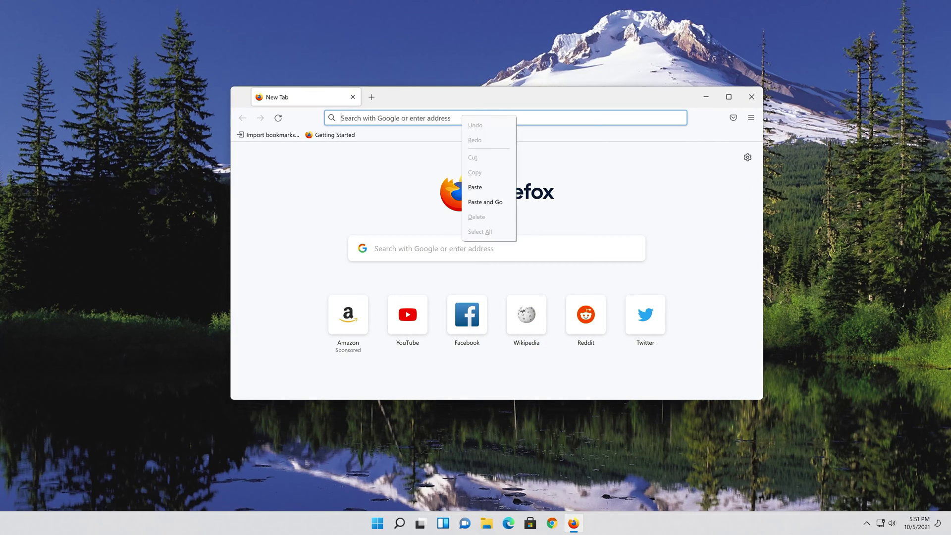
pyautogui.click(482, 202)
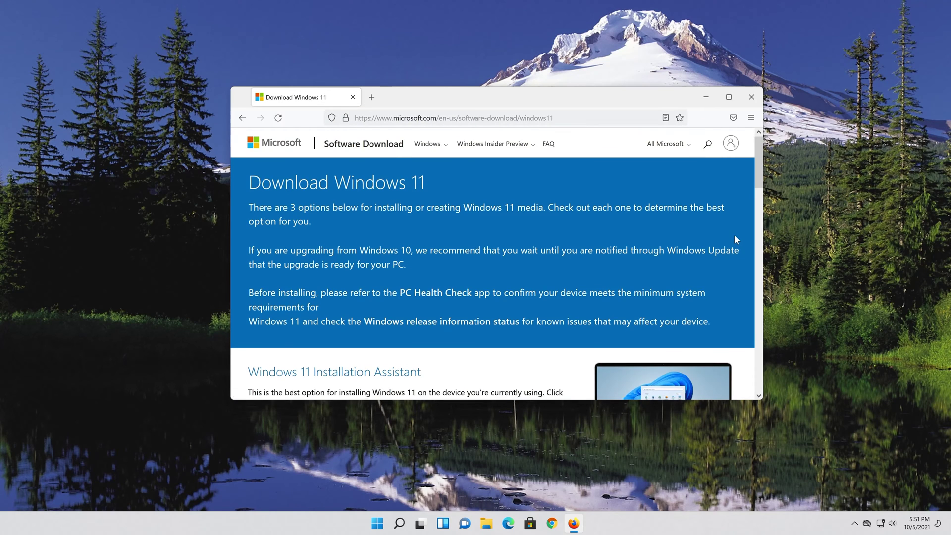
# Step: Download and save MediaCreationToolW11.exe to the desktop, then close Firefox
pyautogui.scroll(-5, 733, 237)
pyautogui.scroll(-3, 724, 246)
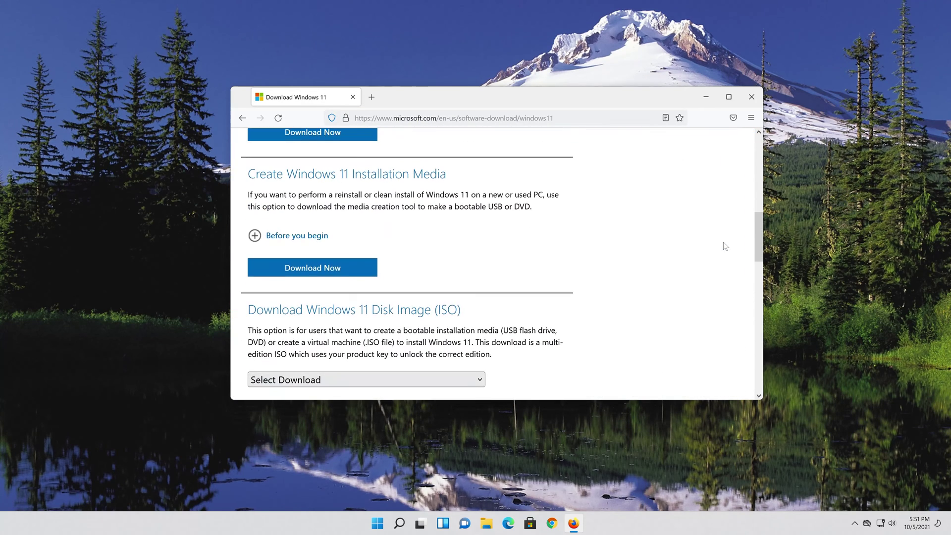
pyautogui.scroll(3, 723, 247)
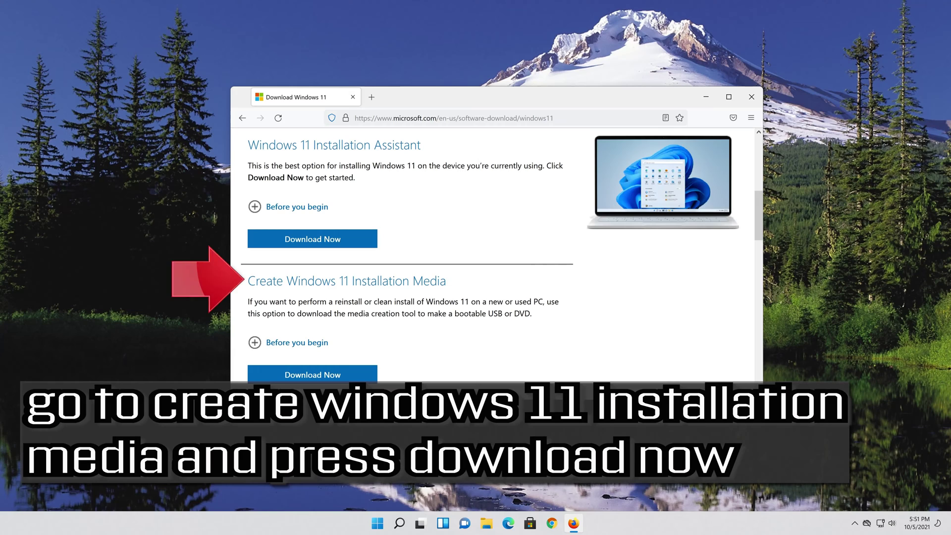
pyautogui.click(327, 380)
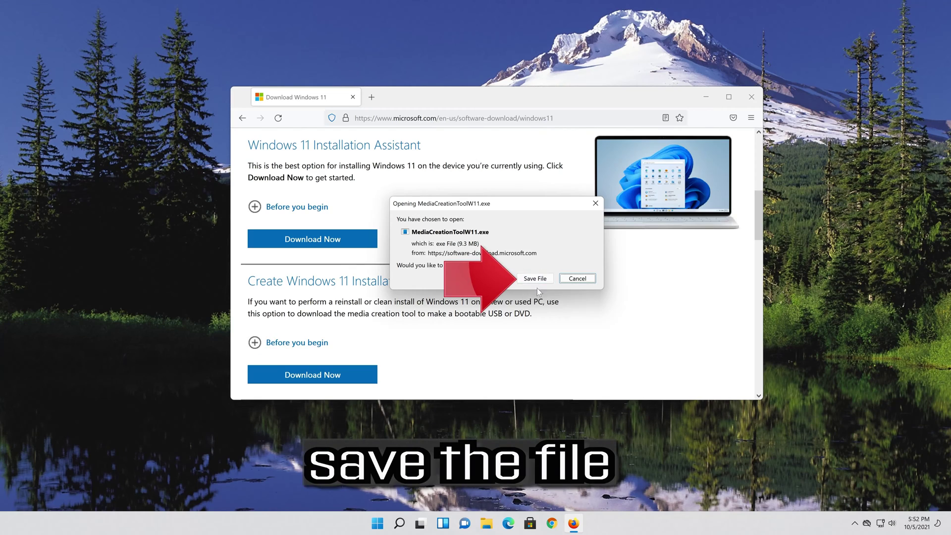
pyautogui.click(534, 282)
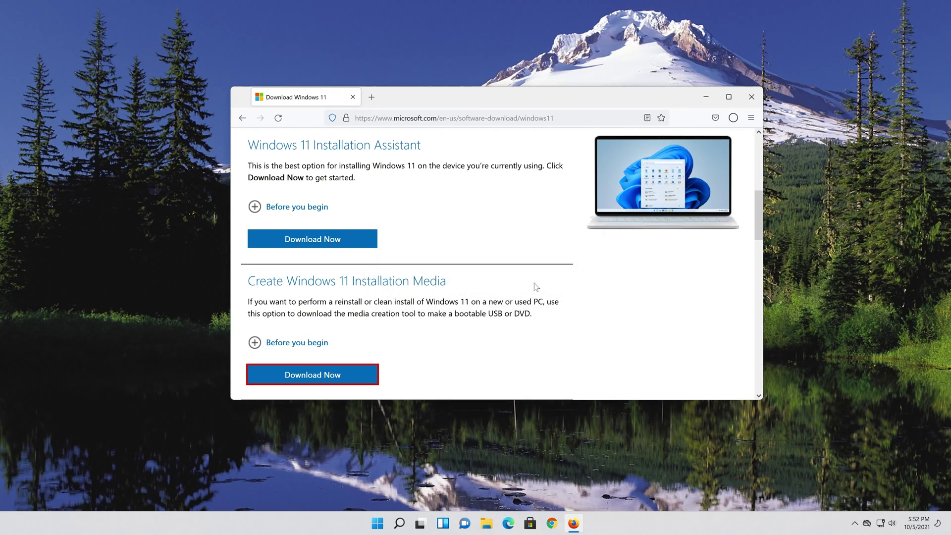
pyautogui.click(751, 100)
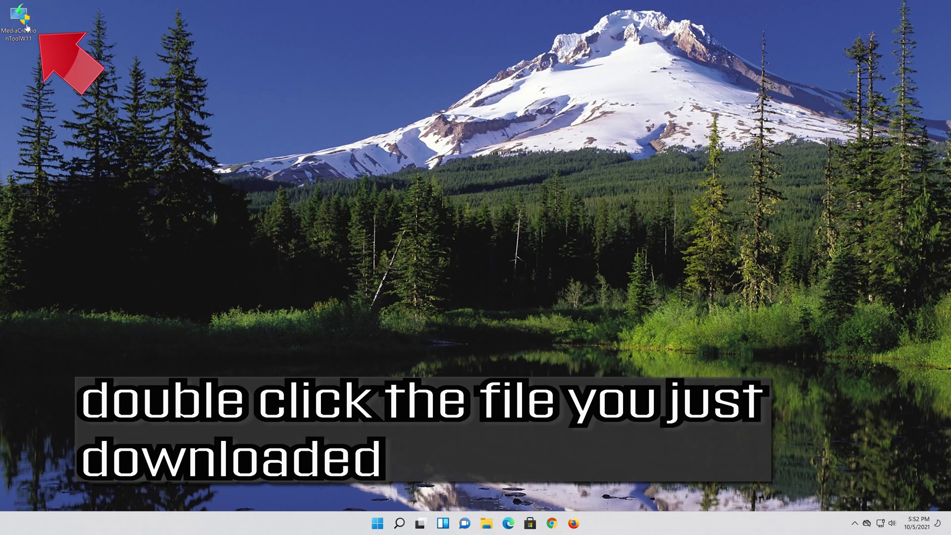
# Step: Launch MediaCreationToolW11, approve UAC, accept the license, and keep recommended English (United States) Windows 11
pyautogui.doubleClick(26, 29)
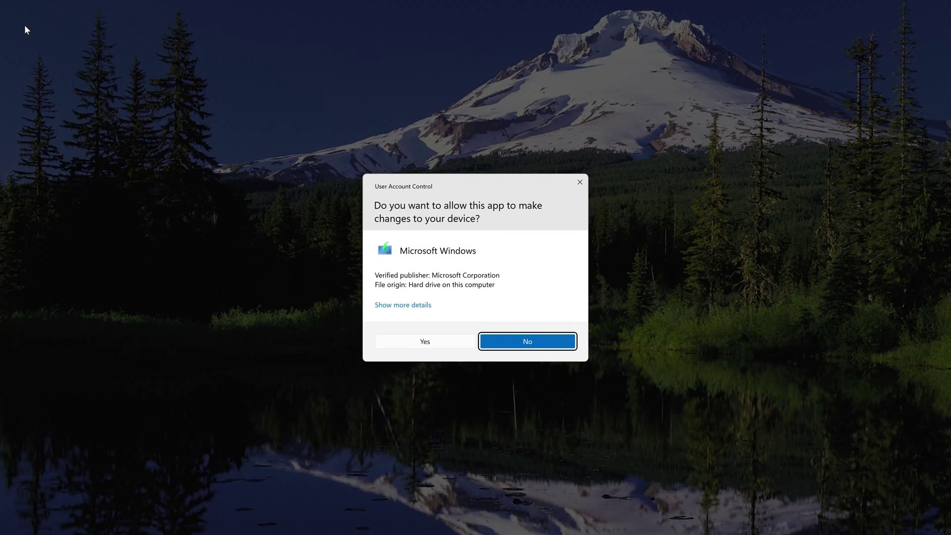
pyautogui.click(424, 342)
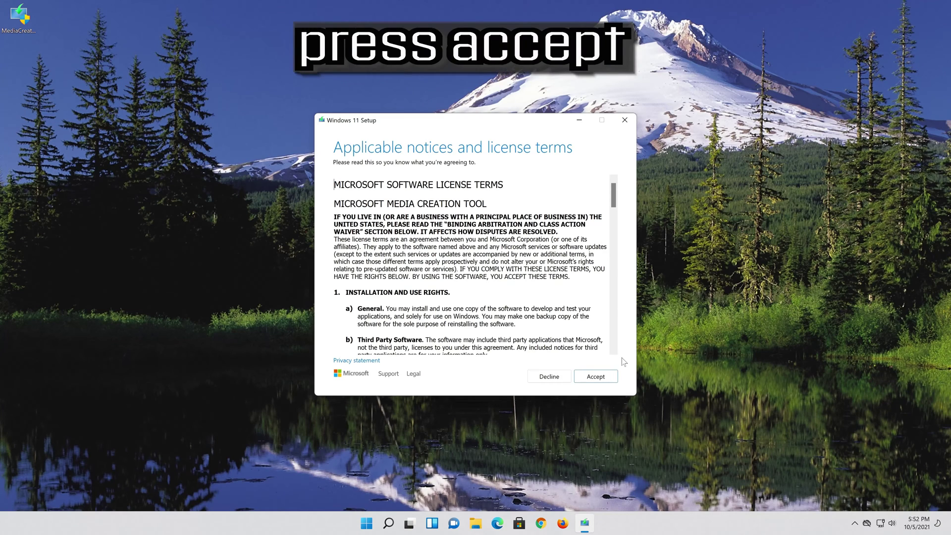
pyautogui.click(606, 381)
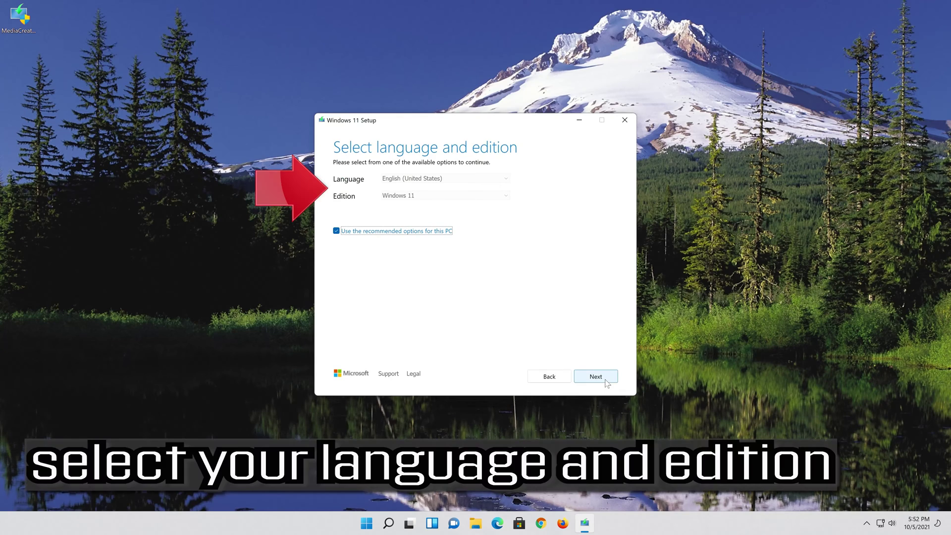
pyautogui.click(338, 231)
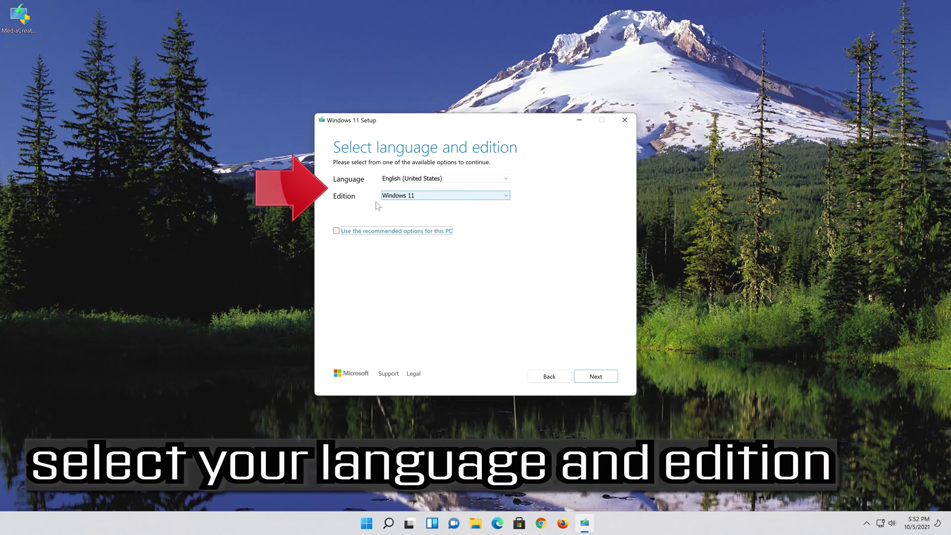
pyautogui.click(337, 232)
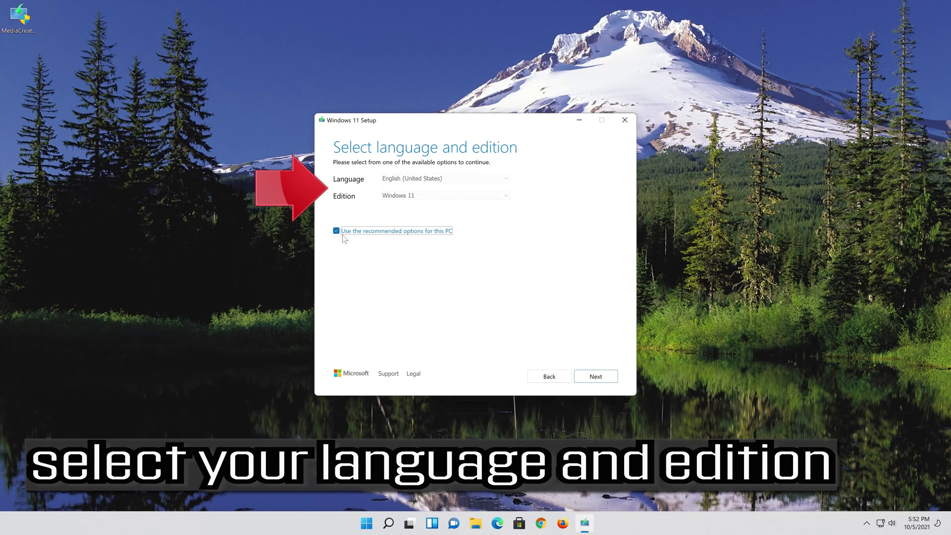
pyautogui.click(596, 377)
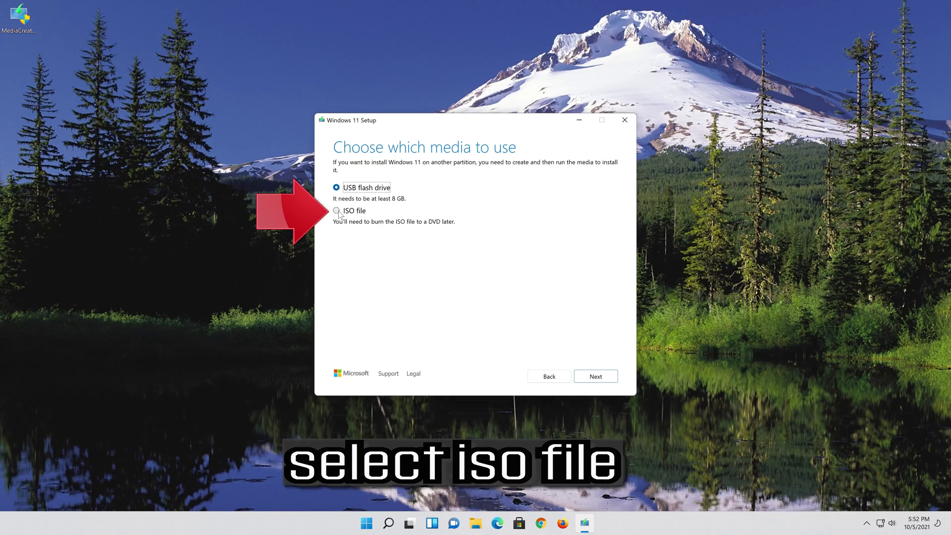
# Step: Save the Windows 11 media as an ISO file named 'Windows 11' on the Desktop
pyautogui.click(337, 211)
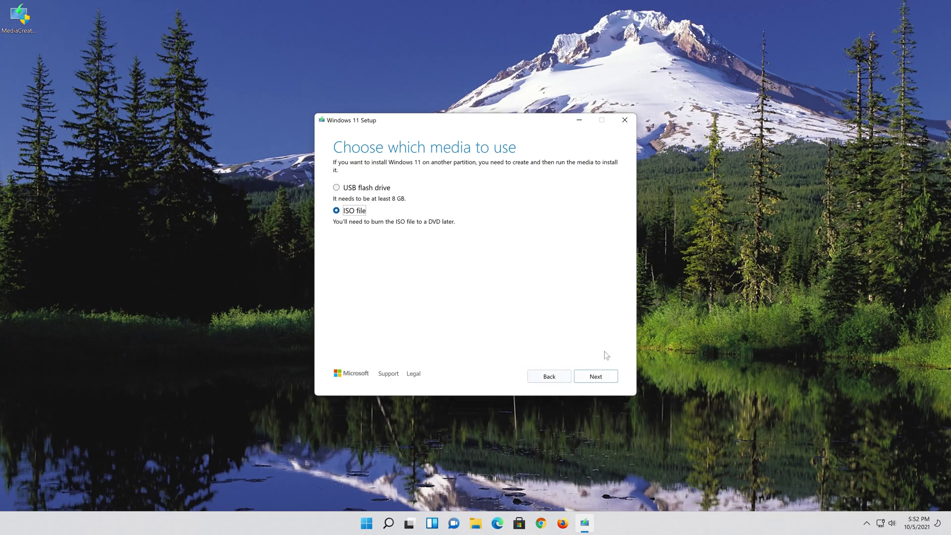
pyautogui.click(602, 376)
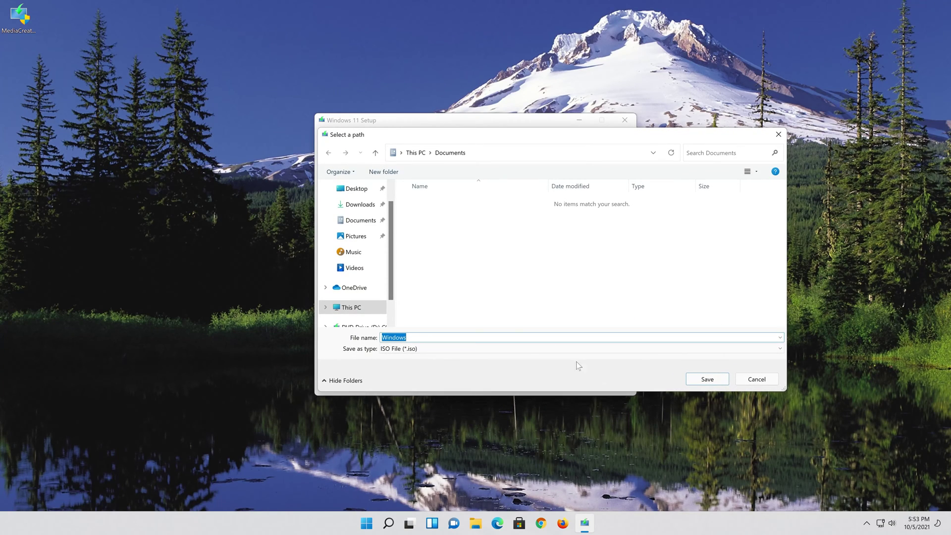
pyautogui.click(357, 188)
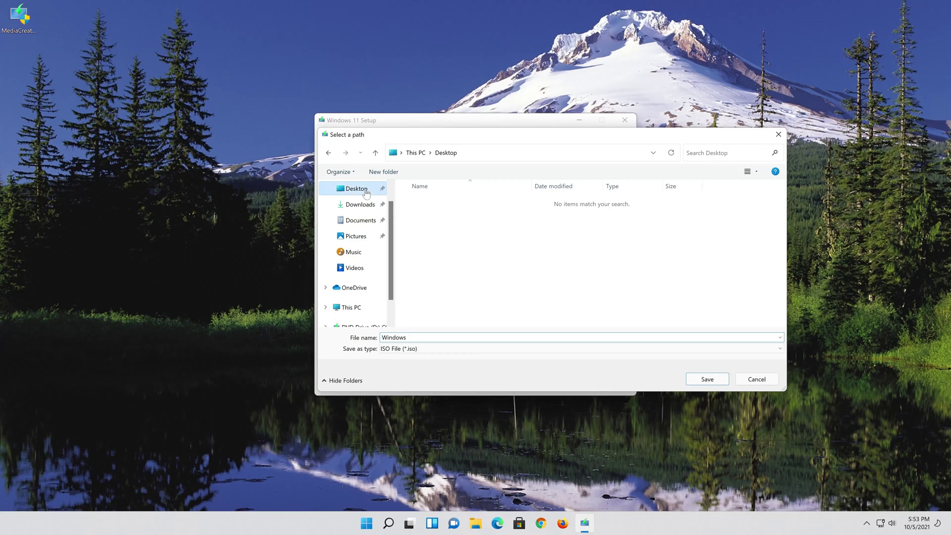
pyautogui.click(413, 337)
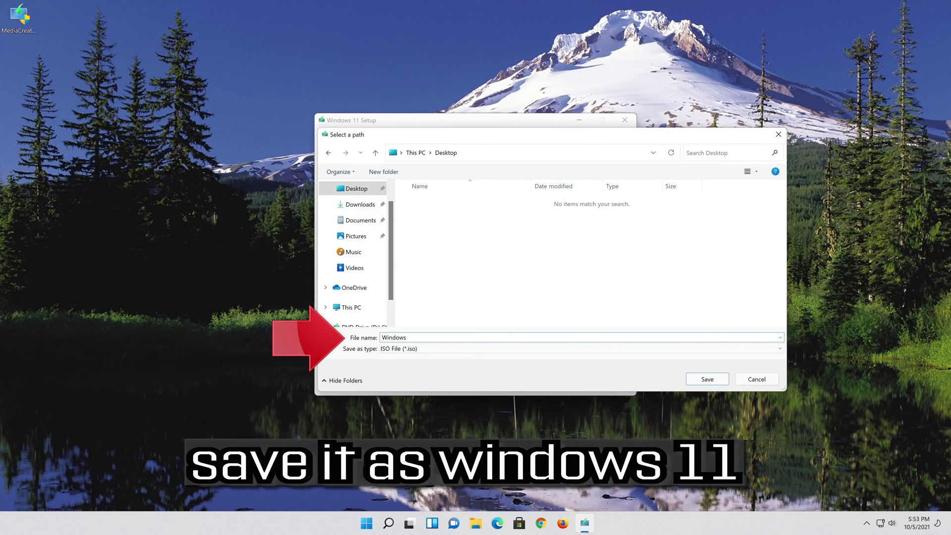
pyautogui.write('11')
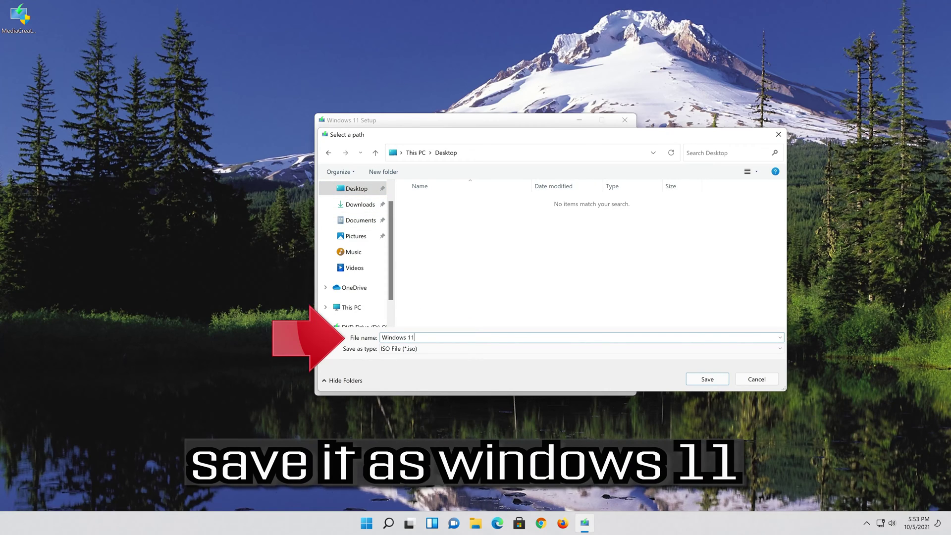
pyautogui.click(713, 380)
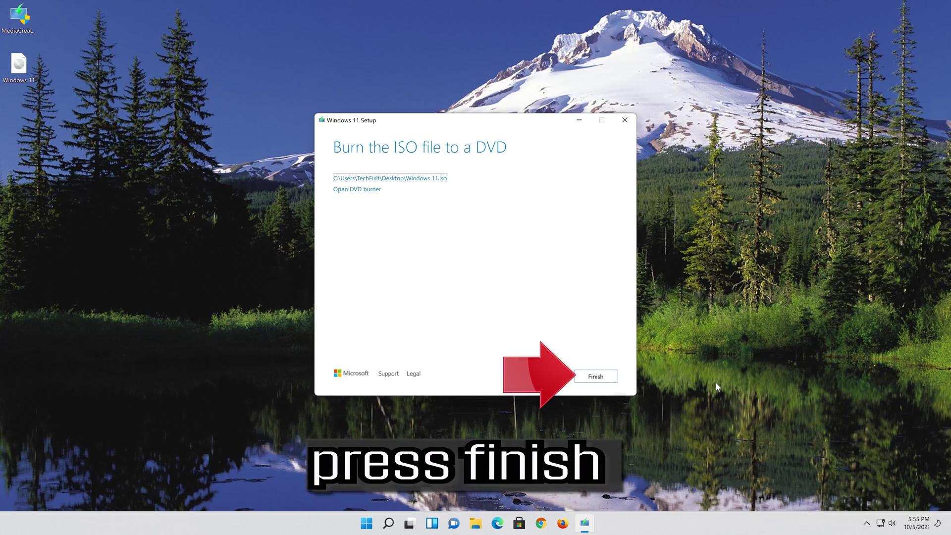
# Step: Close the Media Creation Tool and mount Windows 11.iso from the desktop as DVD Drive (E:)
pyautogui.click(595, 378)
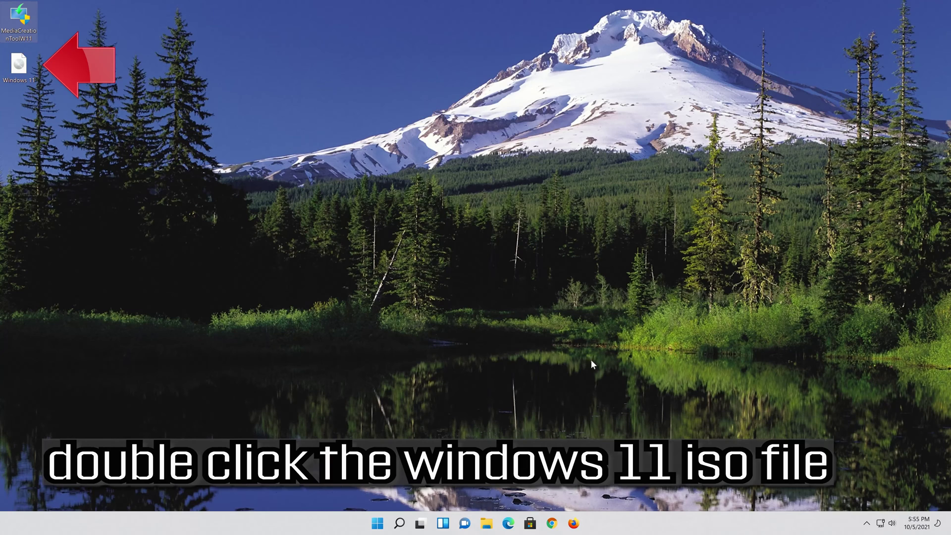
pyautogui.doubleClick(19, 65)
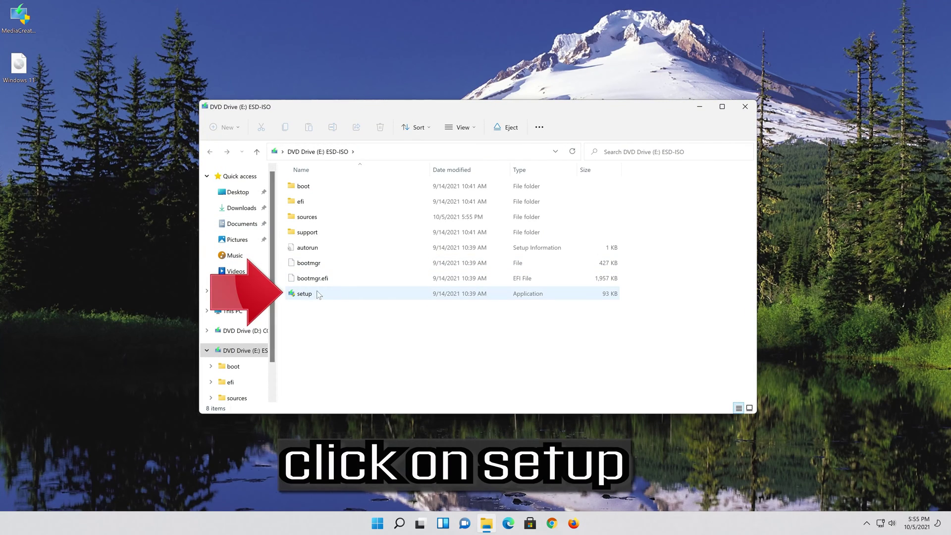
# Step: Run setup from DVD Drive (E:) ESD-ISO and approve the User Account Control prompt
pyautogui.doubleClick(331, 293)
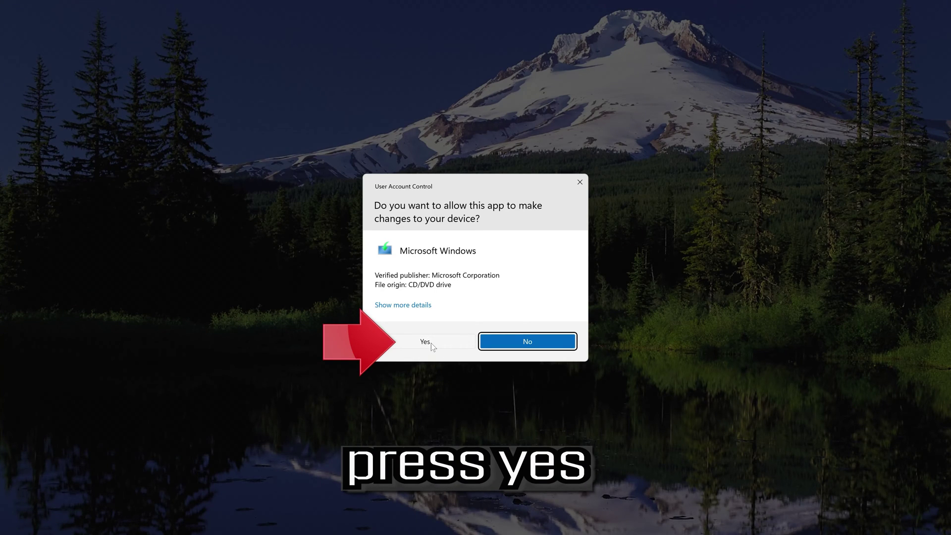
pyautogui.click(430, 343)
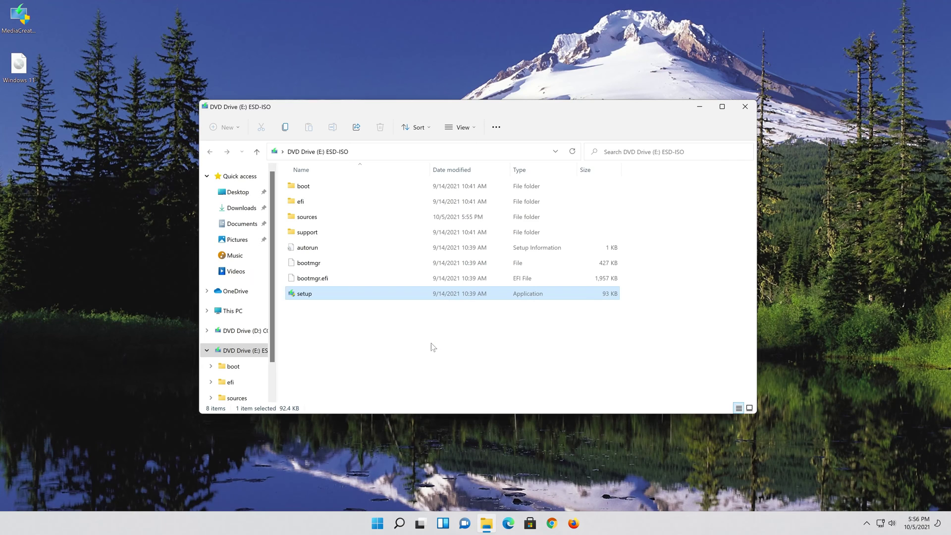